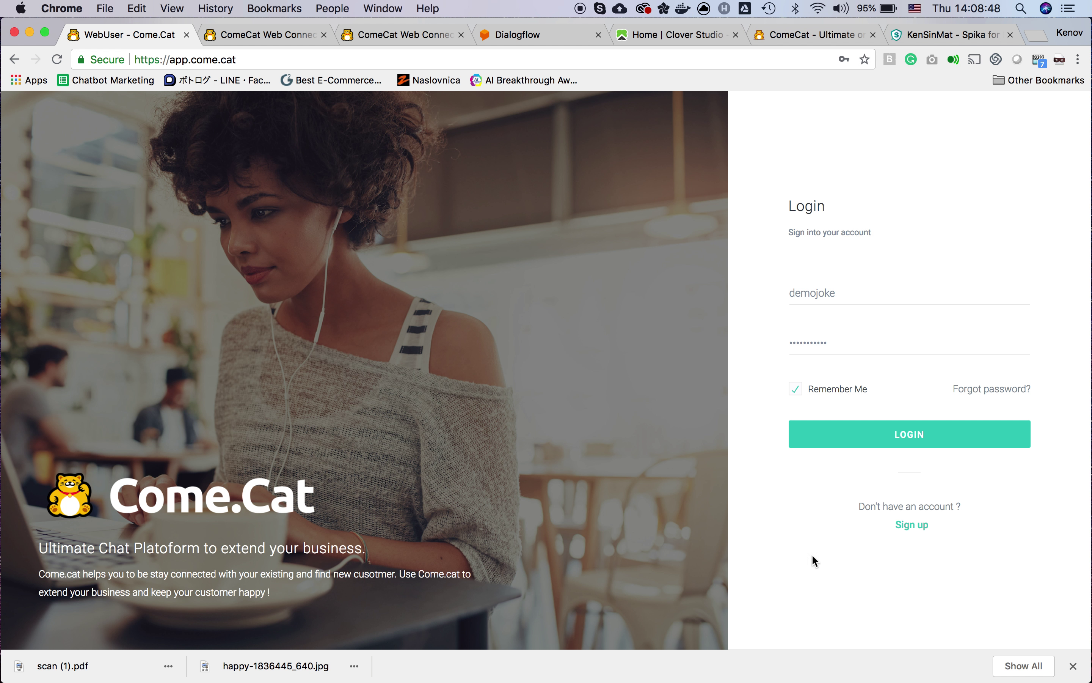
# Fill in the account username and password on the Come.Cat login form and sign in.
pyautogui.click(859, 294)
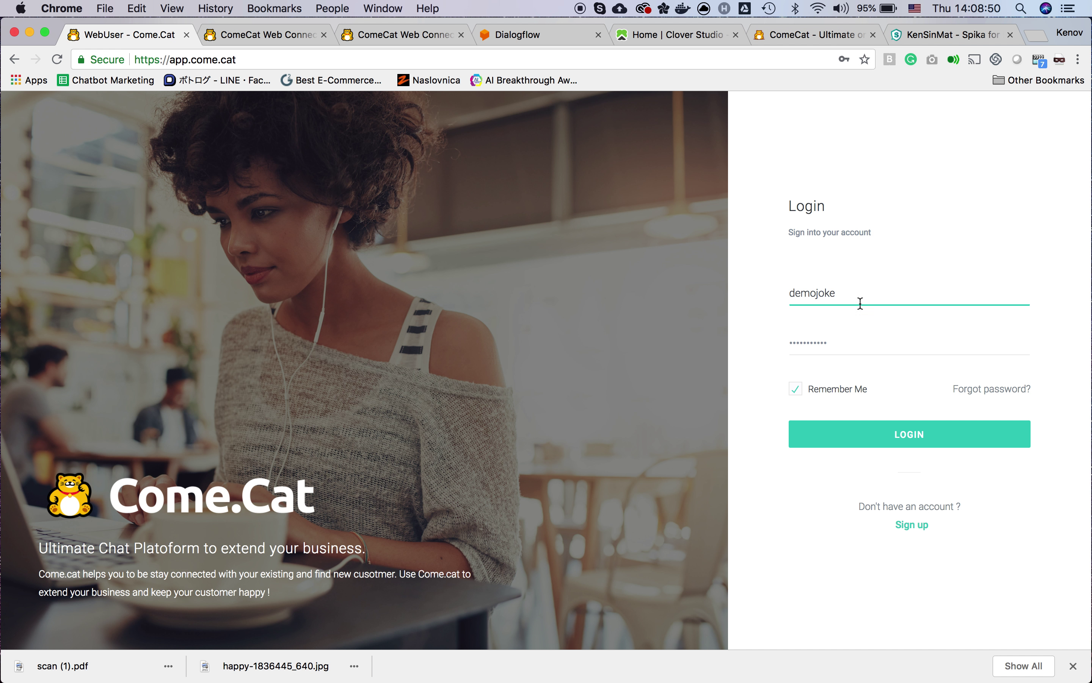
pyautogui.click(851, 346)
pyautogui.click(843, 292)
pyautogui.click(841, 336)
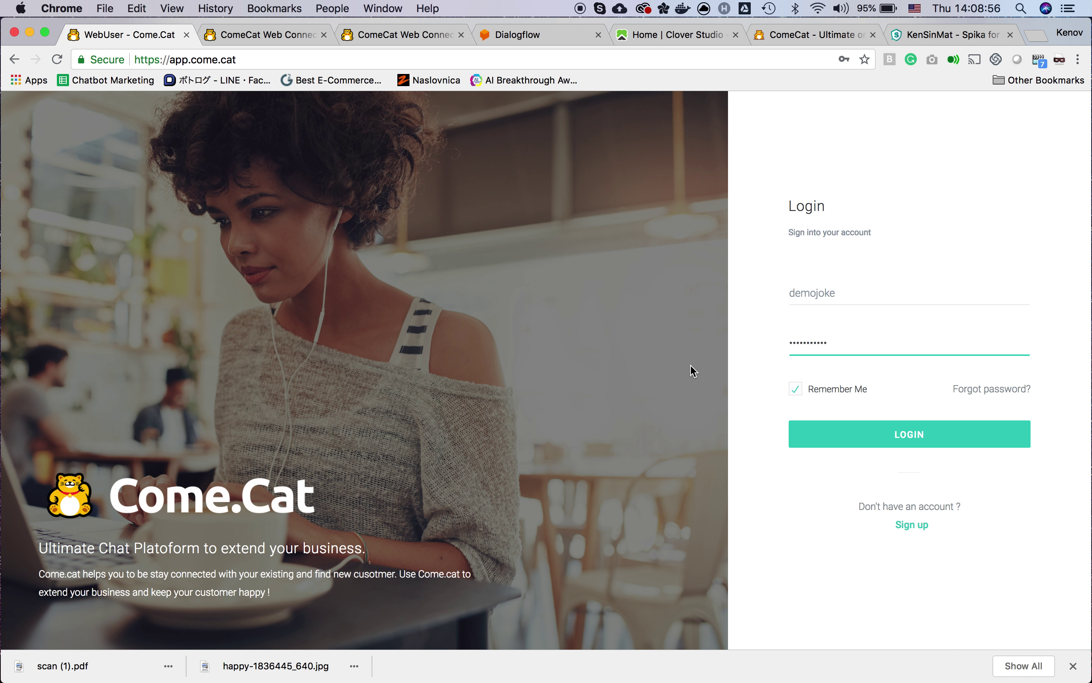
pyautogui.click(879, 298)
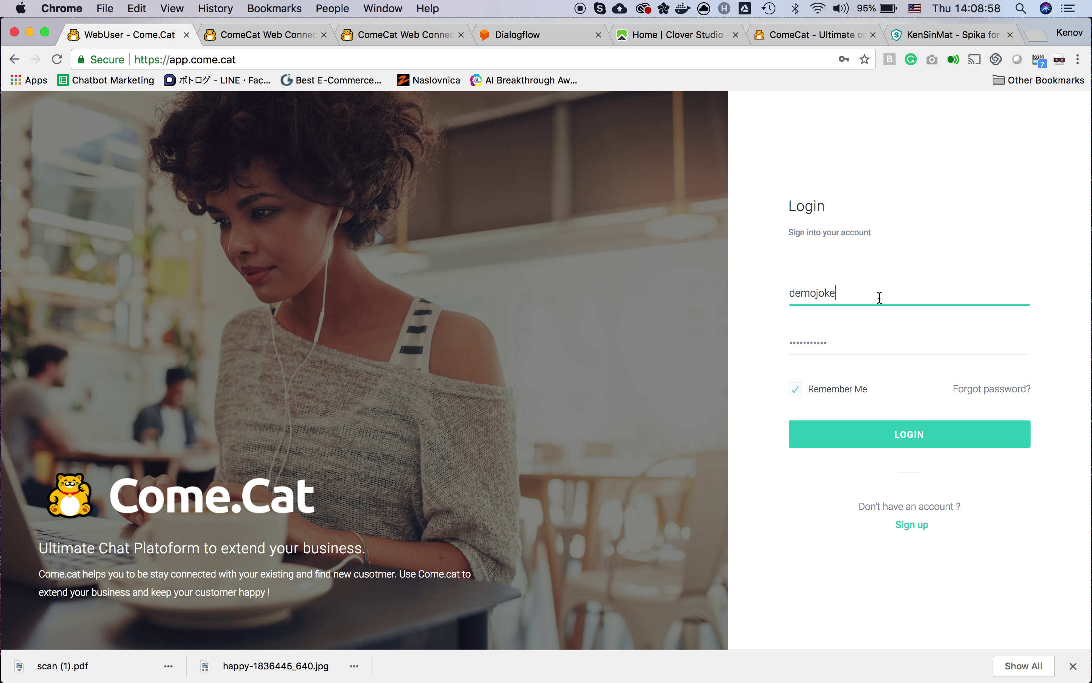
pyautogui.click(871, 434)
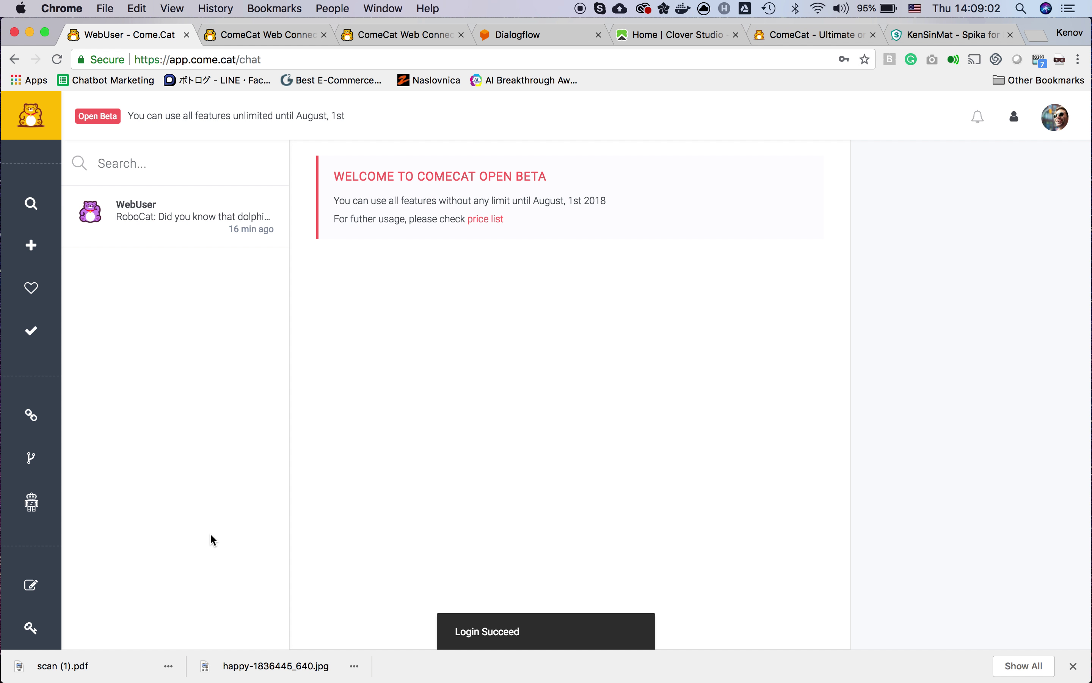
# Open the WebUser conversation and scroll up through the joke bot's earlier chat history.
pyautogui.click(238, 226)
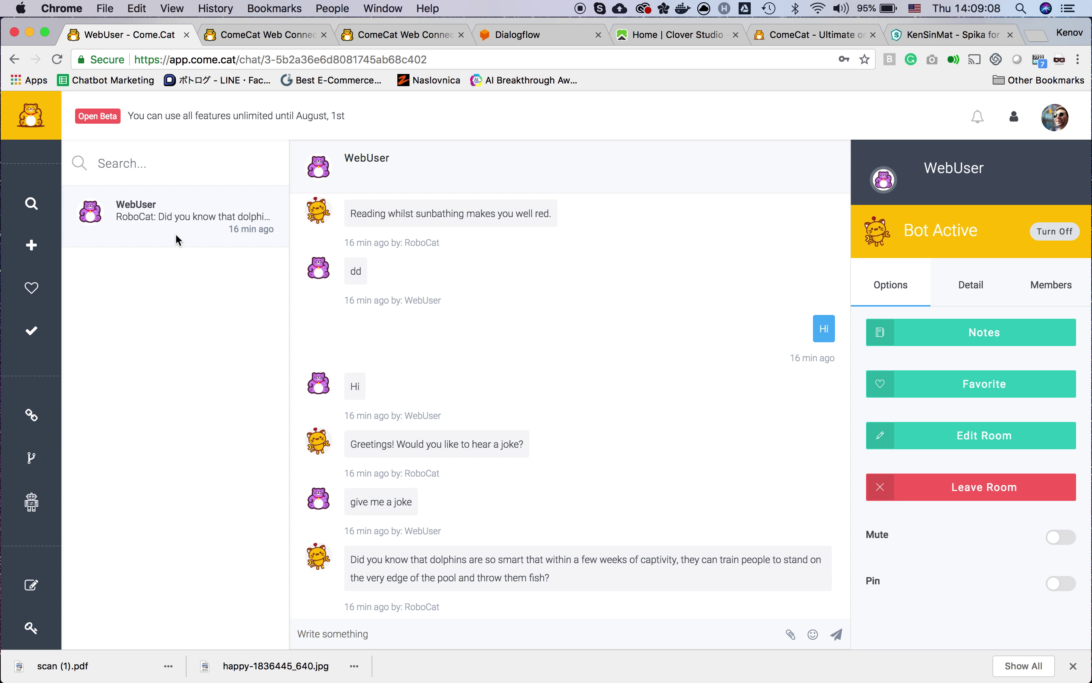
pyautogui.scroll(10, 481, 415)
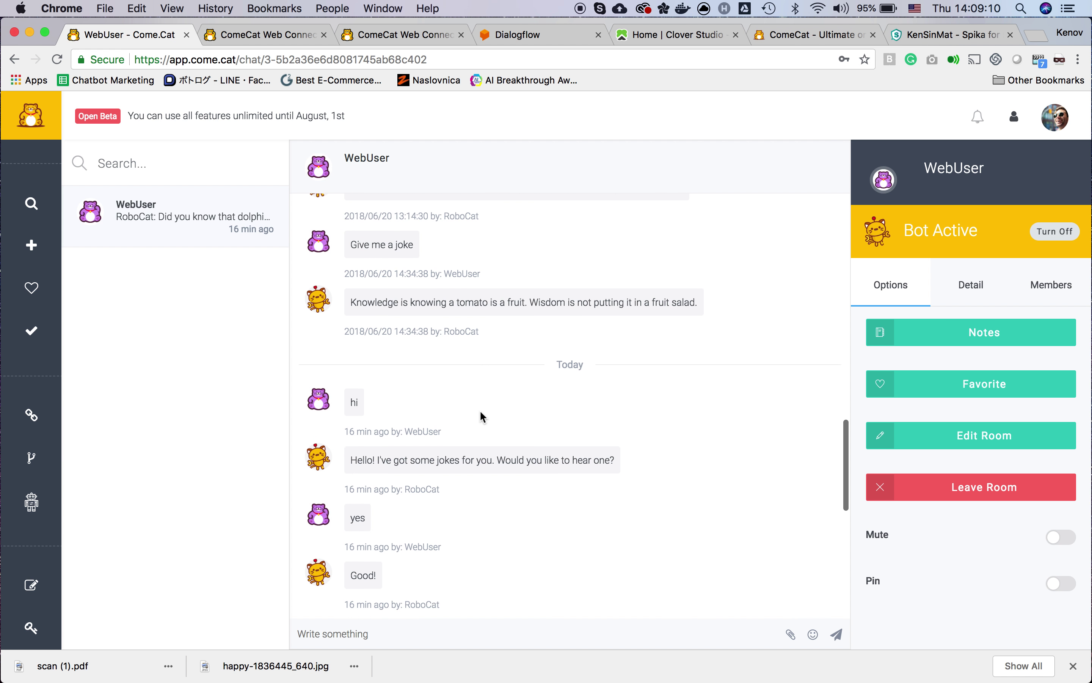
pyautogui.scroll(9, 481, 417)
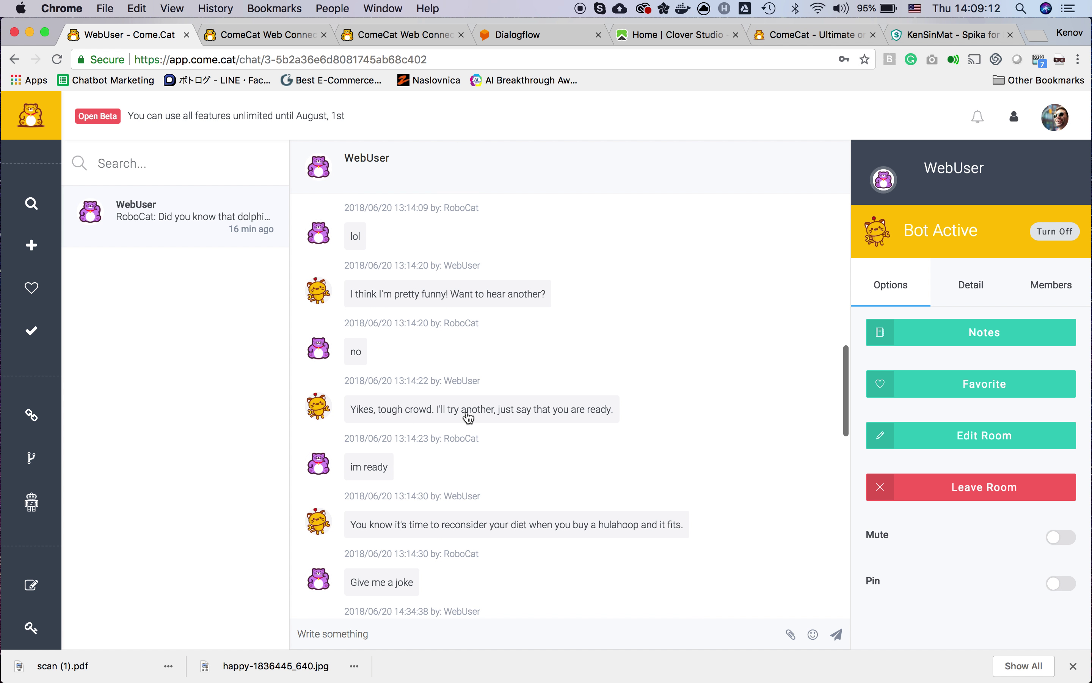
pyautogui.scroll(5, 467, 417)
pyautogui.scroll(2, 517, 334)
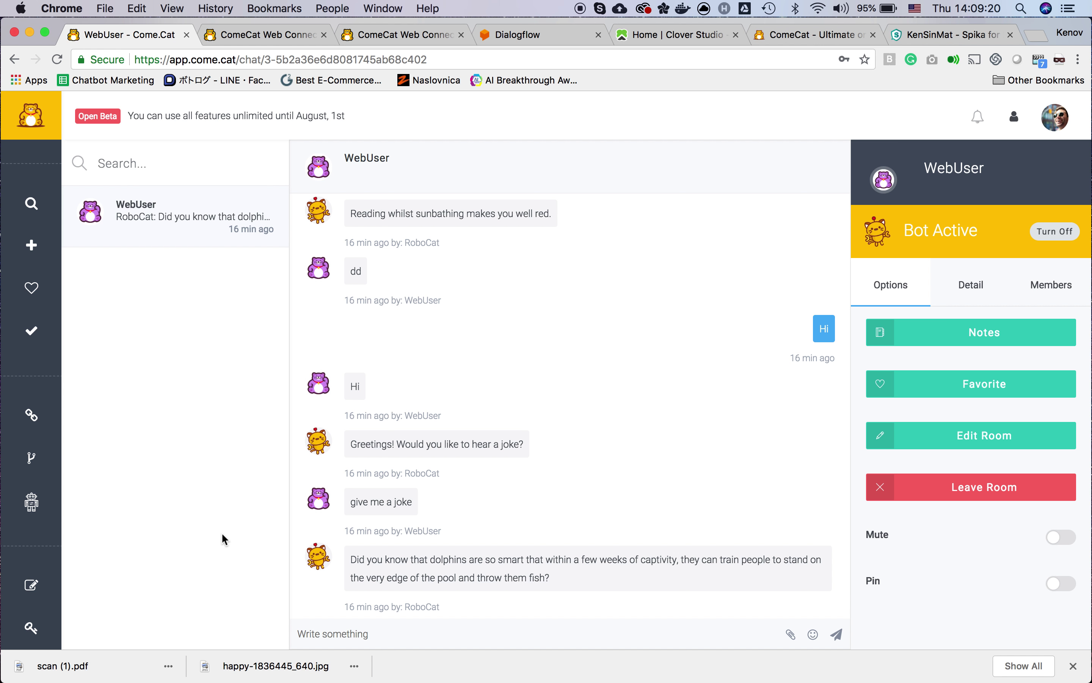
# Reselect the WebUser conversation, then go to the ChatBots integration settings.
pyautogui.click(163, 235)
pyautogui.moveTo(82, 403)
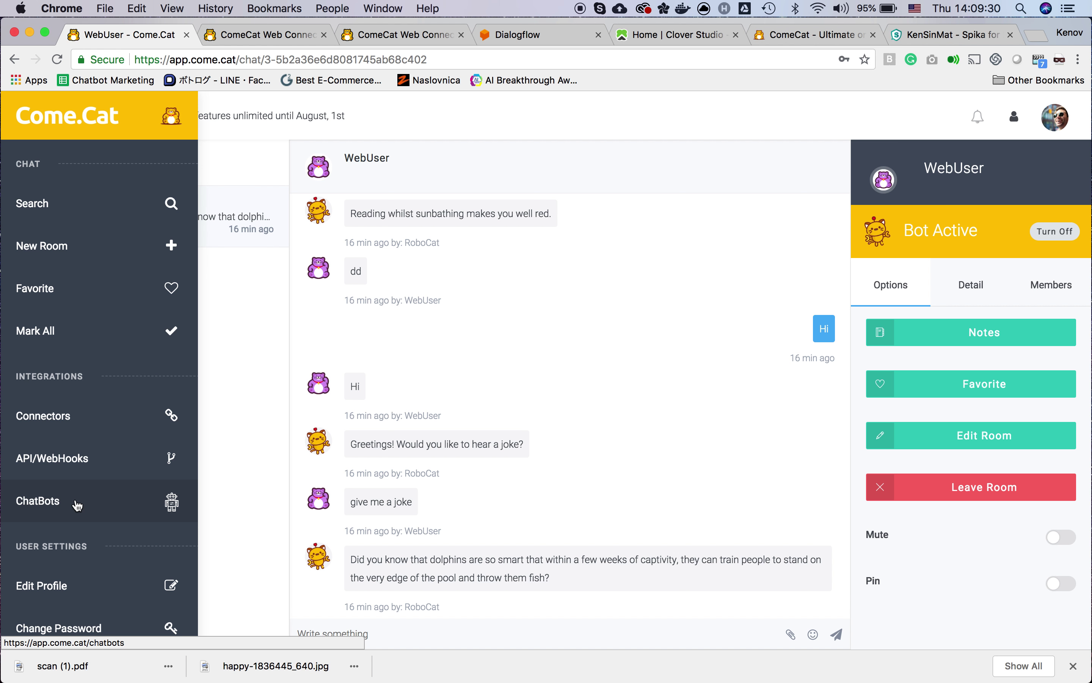
pyautogui.click(27, 502)
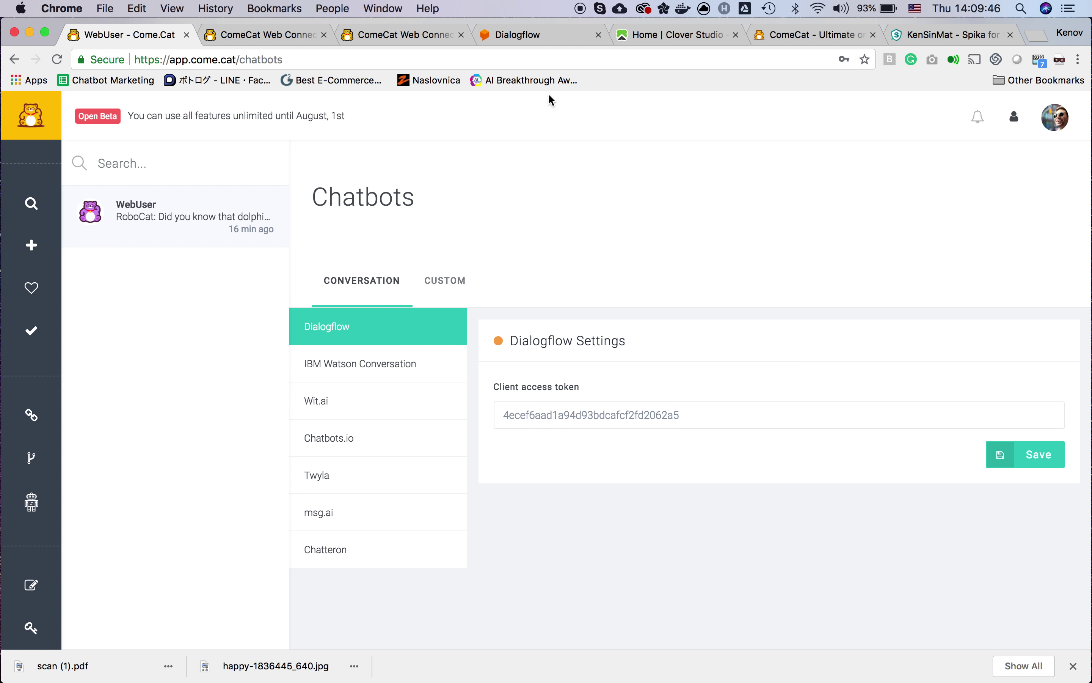
# Switch to the Dialogflow console browser tab.
pyautogui.click(525, 34)
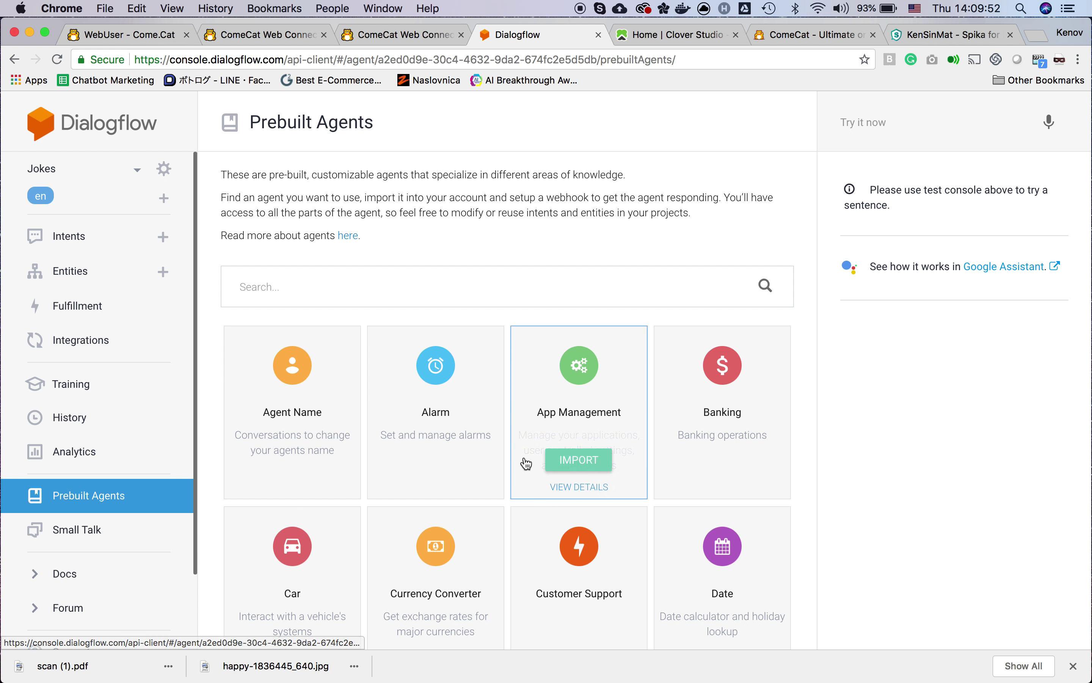
# Scroll the Dialogflow Prebuilt Agents page for the Jokes agent, then return to Come.Cat.
pyautogui.scroll(-3, 565, 451)
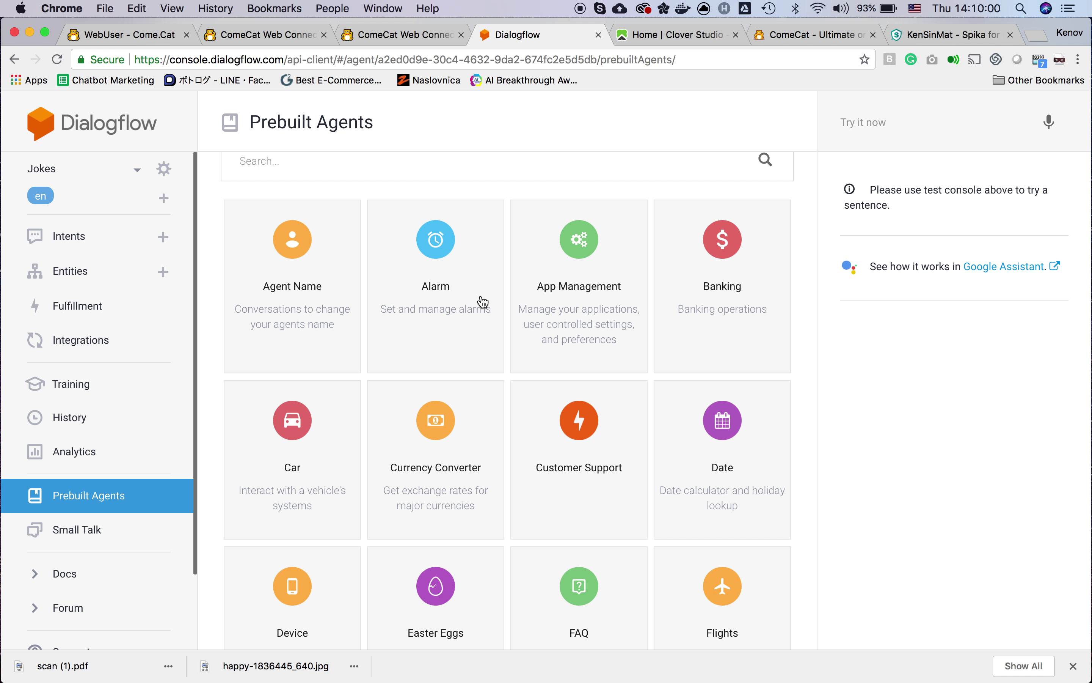
pyautogui.scroll(3, 480, 299)
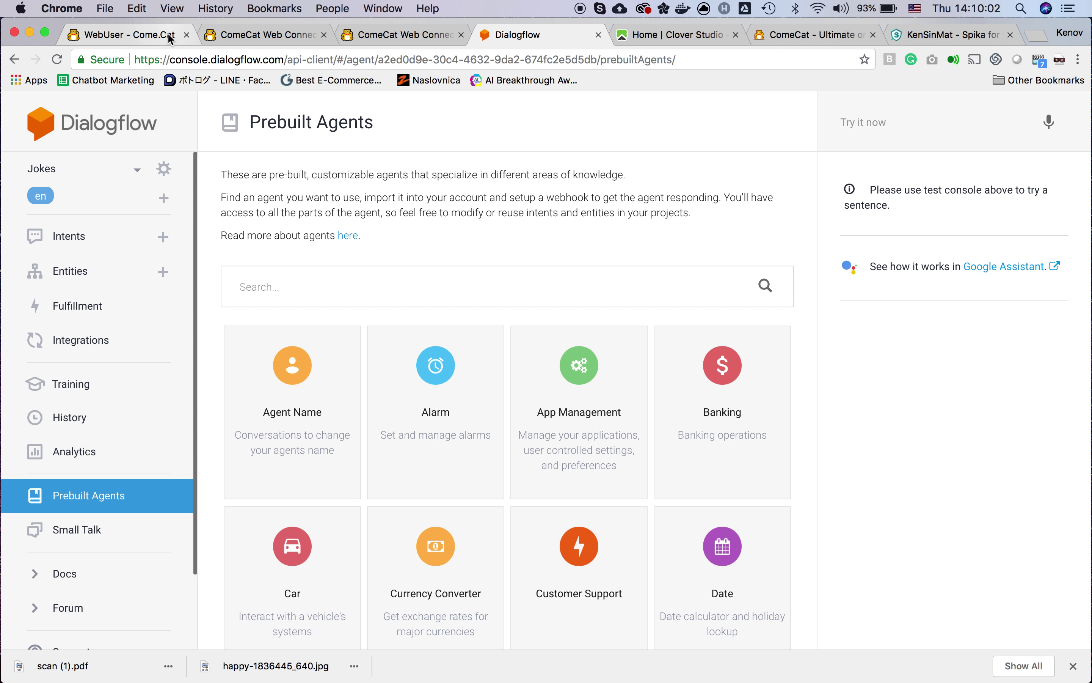
pyautogui.click(168, 34)
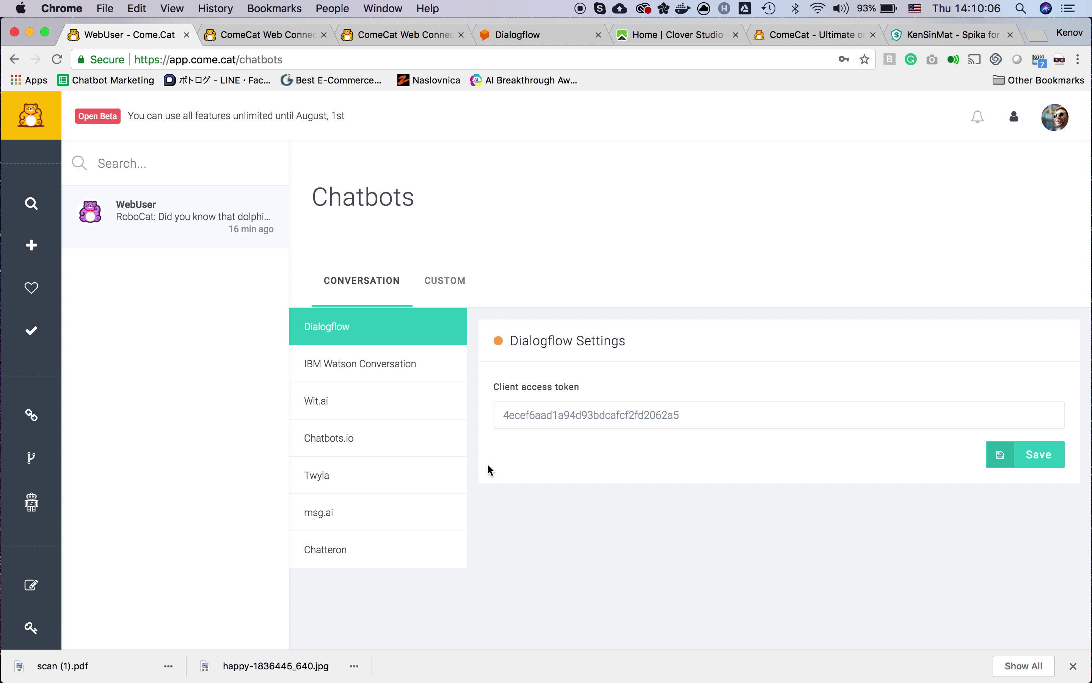
# Check the Dialogflow client access token and save it in the Chatbots settings.
pyautogui.doubleClick(590, 422)
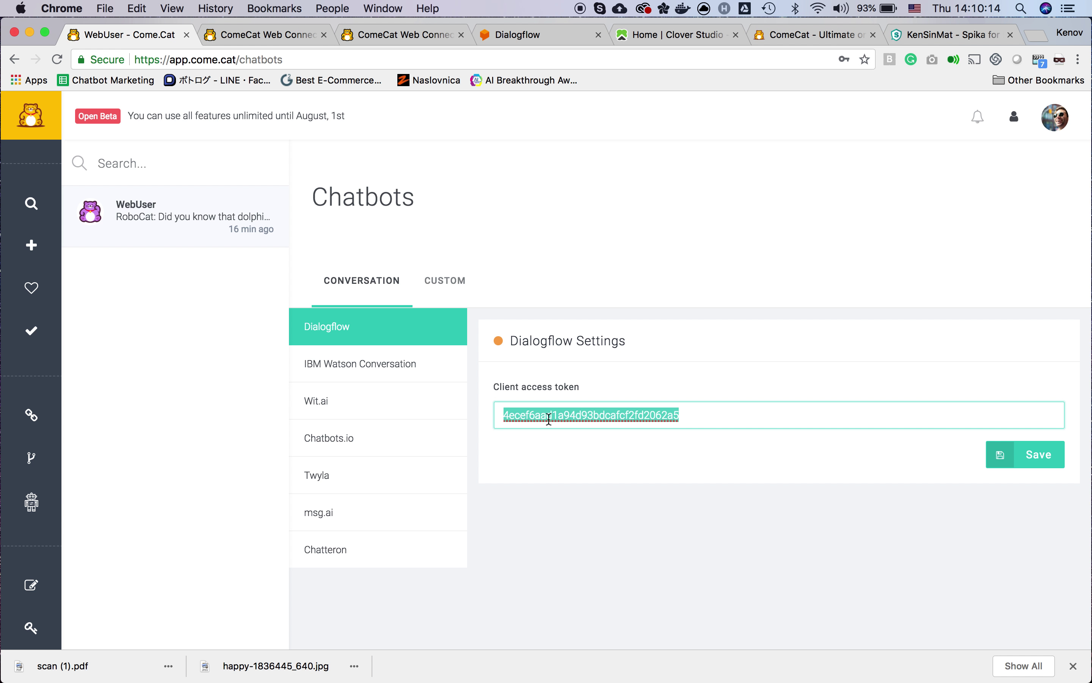
pyautogui.click(697, 418)
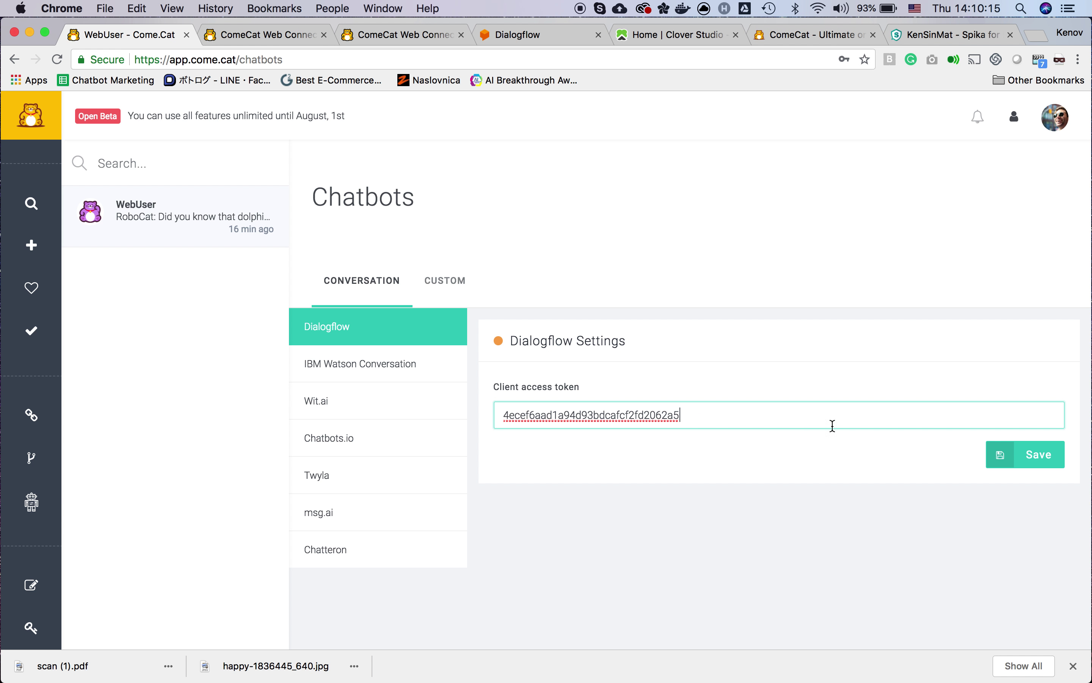
pyautogui.click(1033, 456)
pyautogui.moveTo(31, 415)
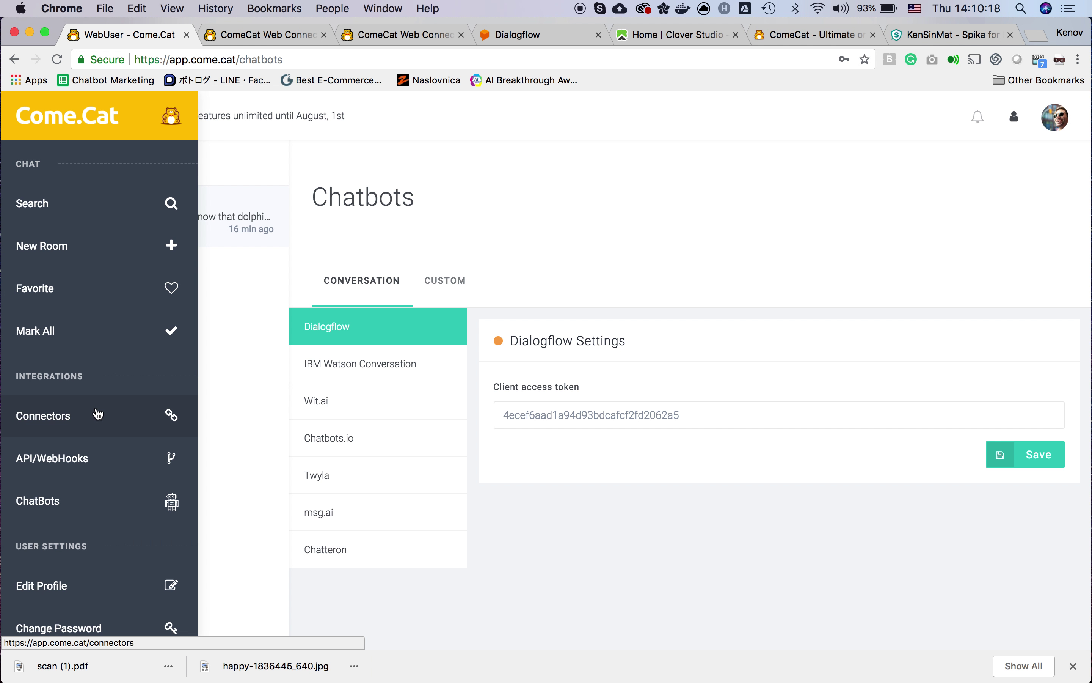
# Browse the SOCIAL and OTHER connectors (Twilio SMS), then open the WEB Standalone chat URL.
pyautogui.click(77, 428)
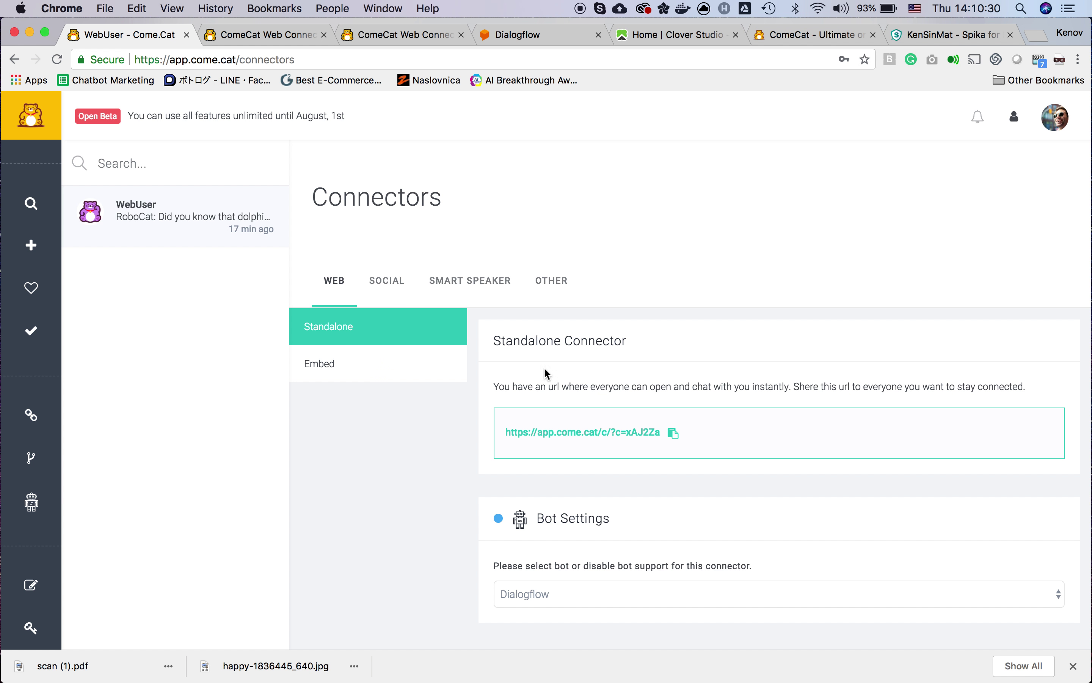
pyautogui.click(386, 280)
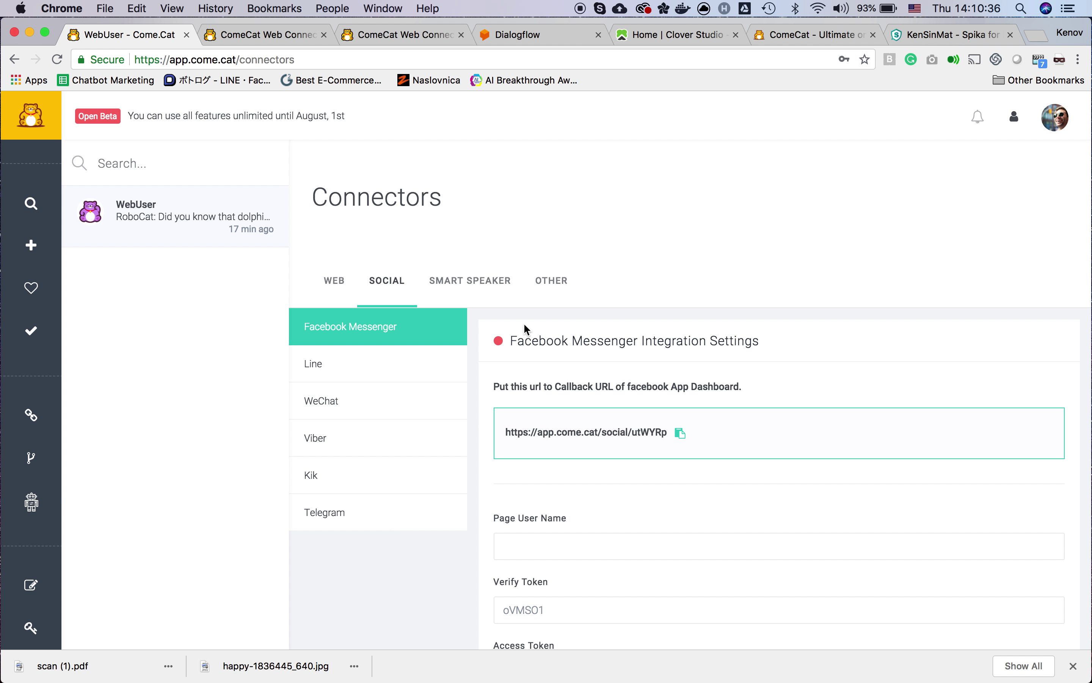
pyautogui.click(551, 294)
pyautogui.click(376, 375)
pyautogui.click(393, 289)
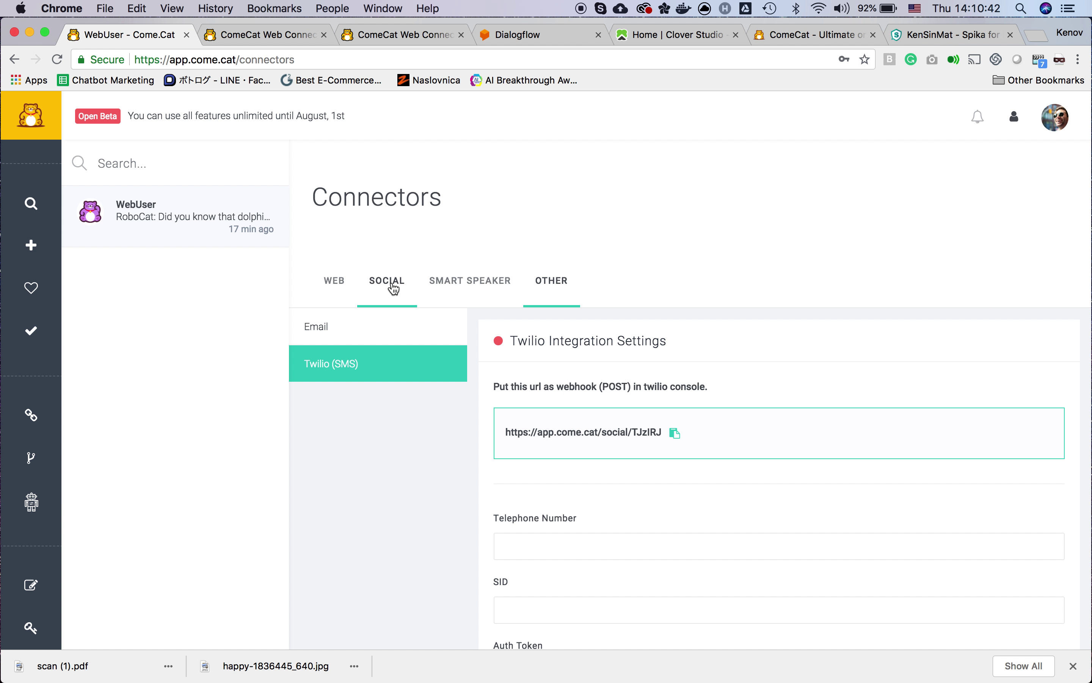
pyautogui.click(341, 290)
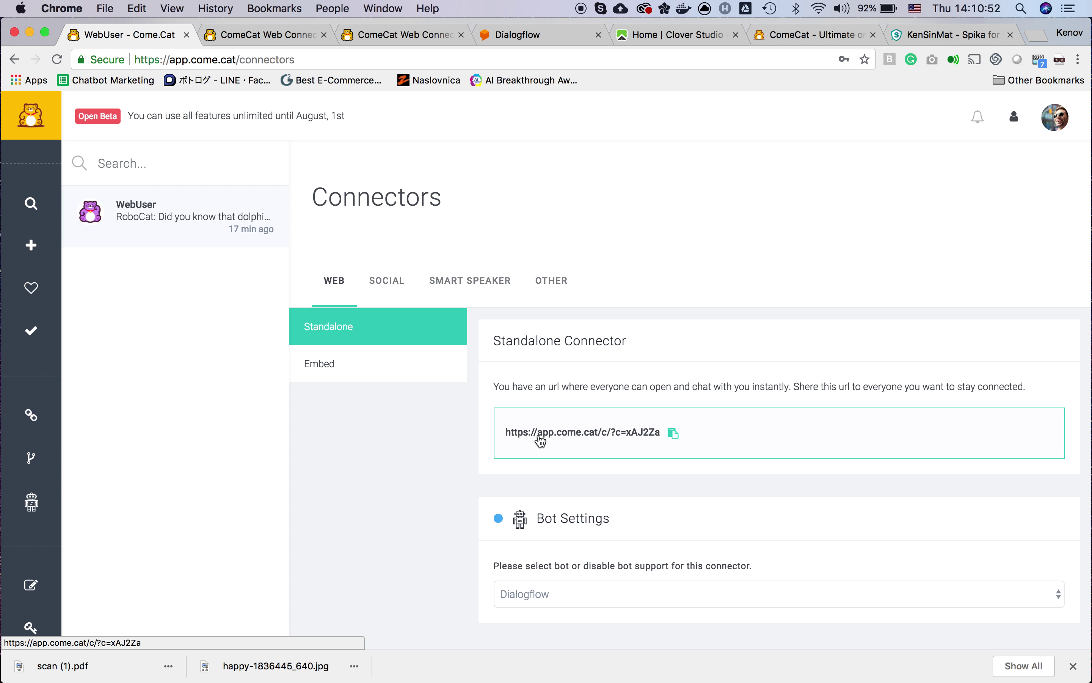
pyautogui.click(648, 432)
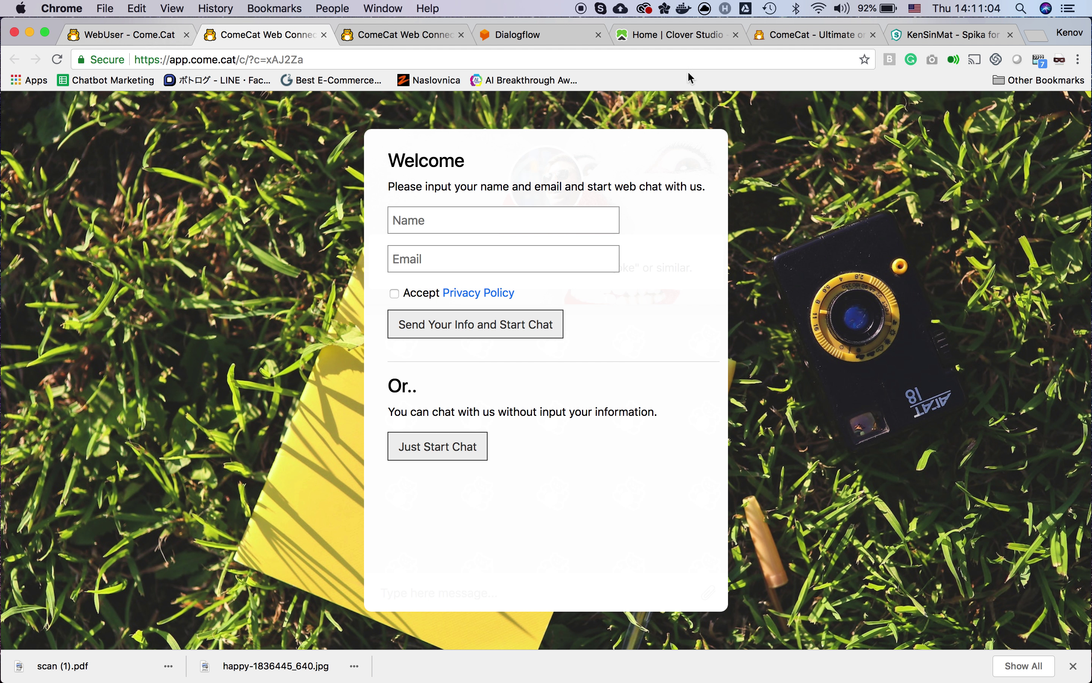
# Check the Clover Studio site, then show the web connector's embed script in the console.
pyautogui.click(677, 34)
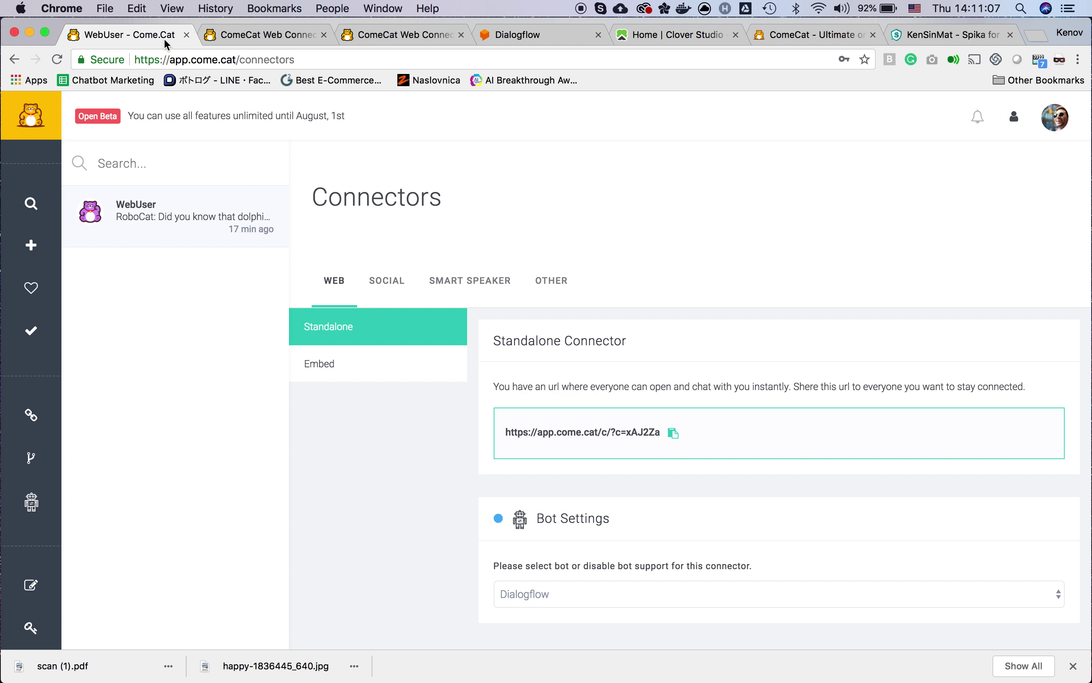
pyautogui.click(167, 36)
pyautogui.click(336, 372)
# Open and close the chat widget on clover.studio, then bring up the standalone chat welcome form.
pyautogui.click(648, 37)
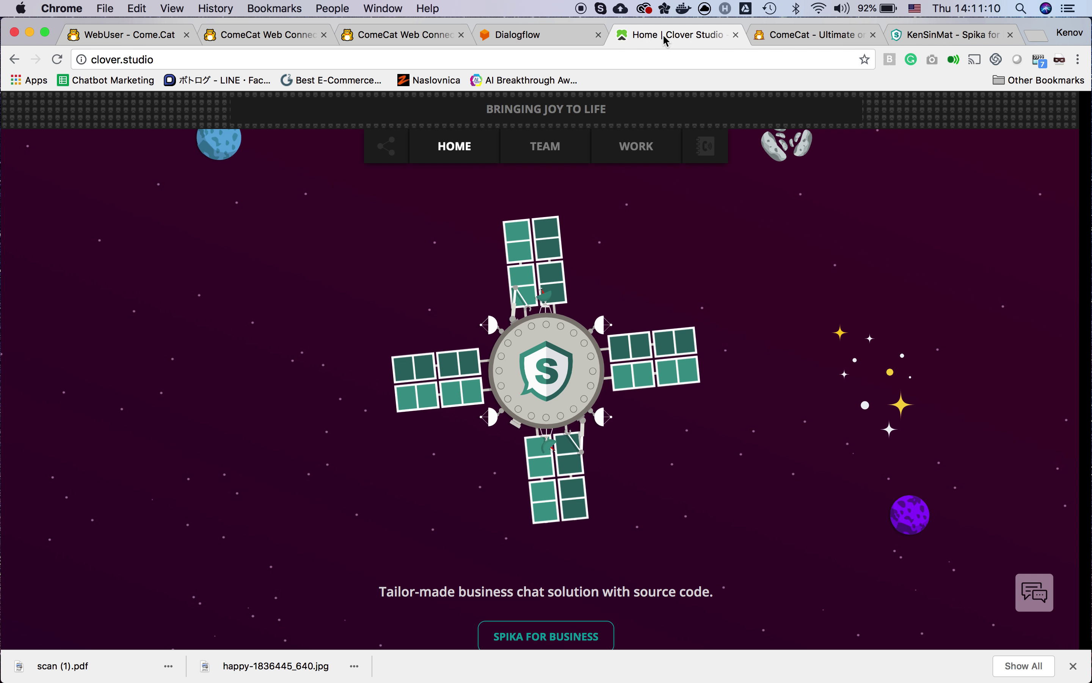
pyautogui.click(1038, 598)
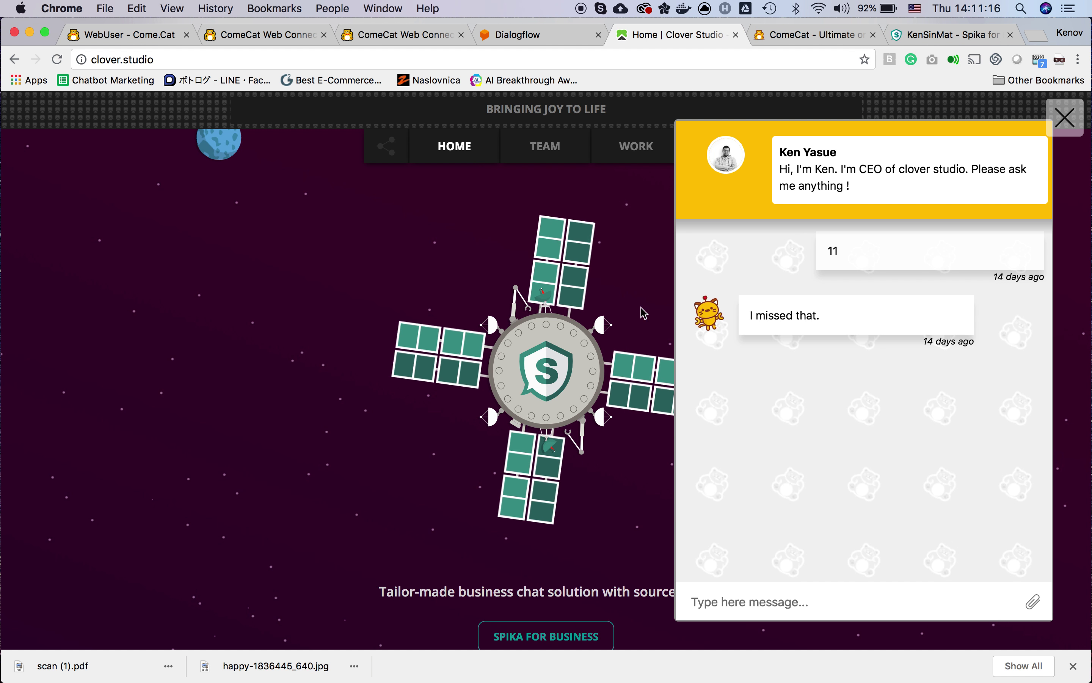
pyautogui.click(1066, 118)
pyautogui.click(257, 36)
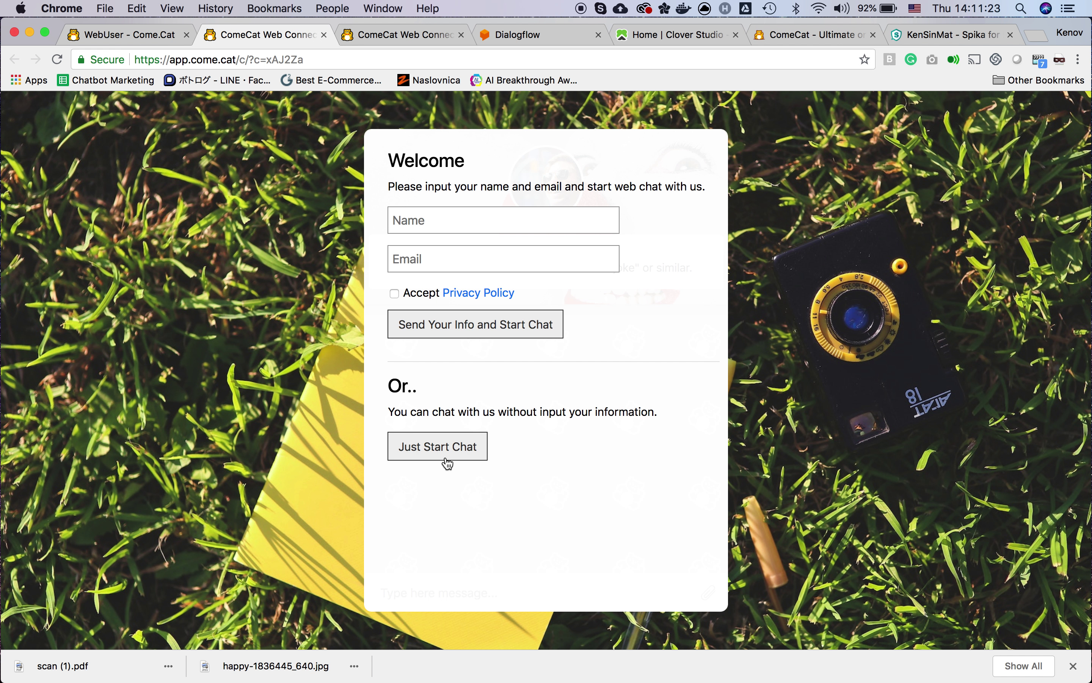
# Leave the name and email fields blank and start the standalone chat without details.
pyautogui.click(538, 230)
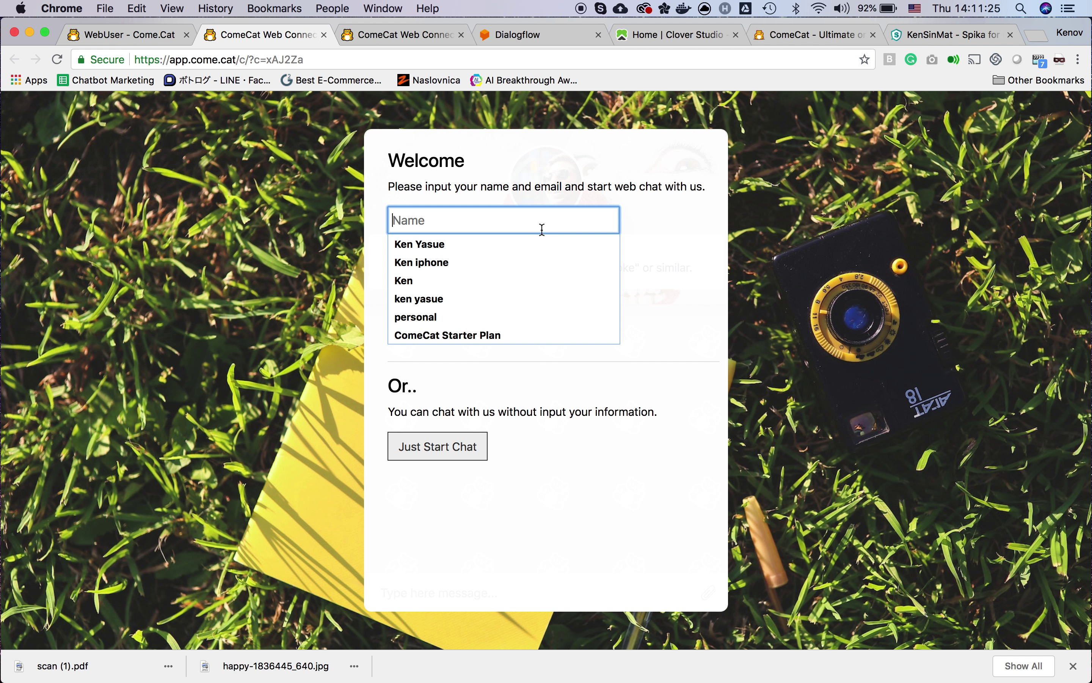
pyautogui.click(727, 277)
pyautogui.click(580, 215)
pyautogui.click(659, 235)
pyautogui.click(565, 261)
pyautogui.click(715, 289)
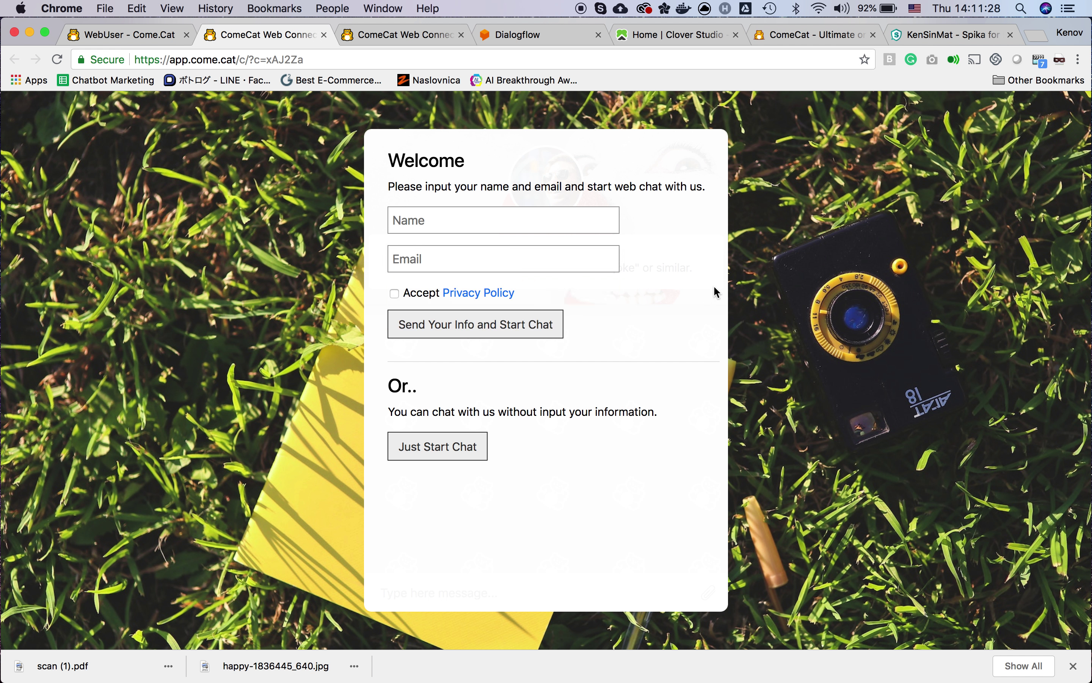
pyautogui.click(441, 458)
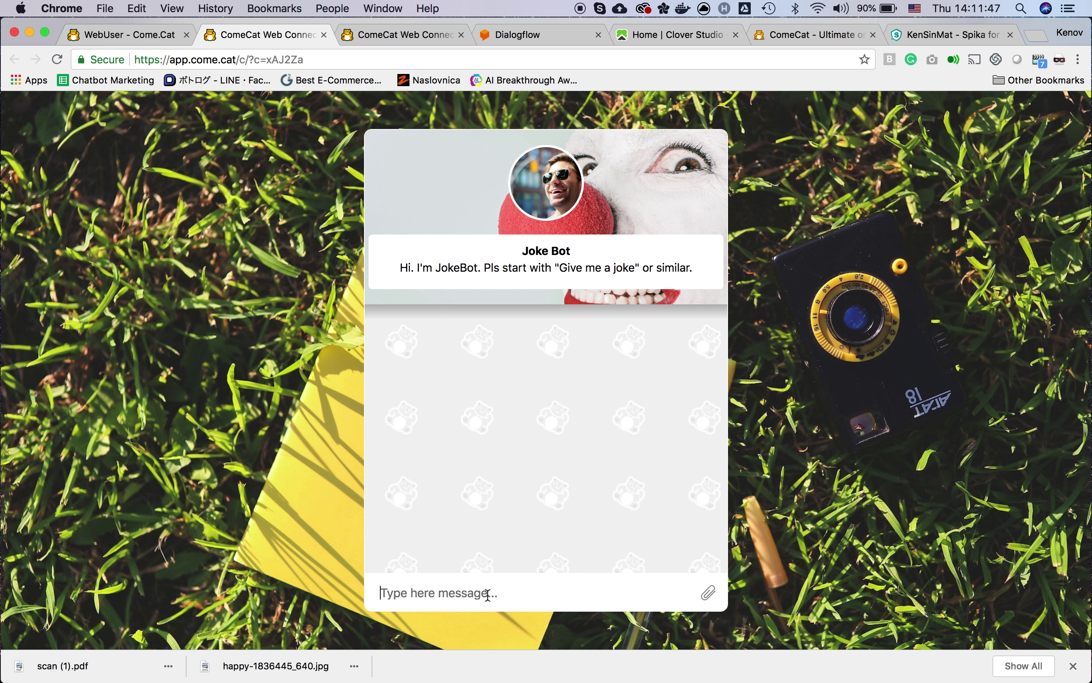
# Send 'Hi' to the Joke Bot and check the newest WebUser conversation in the console.
pyautogui.press('Return')
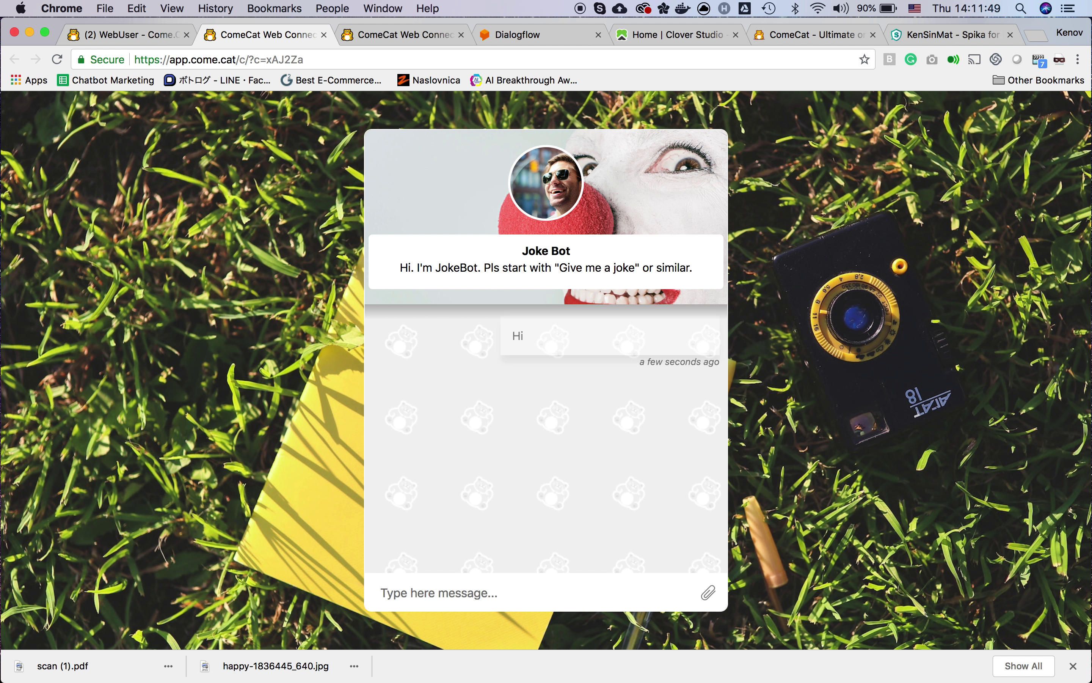
pyautogui.click(140, 34)
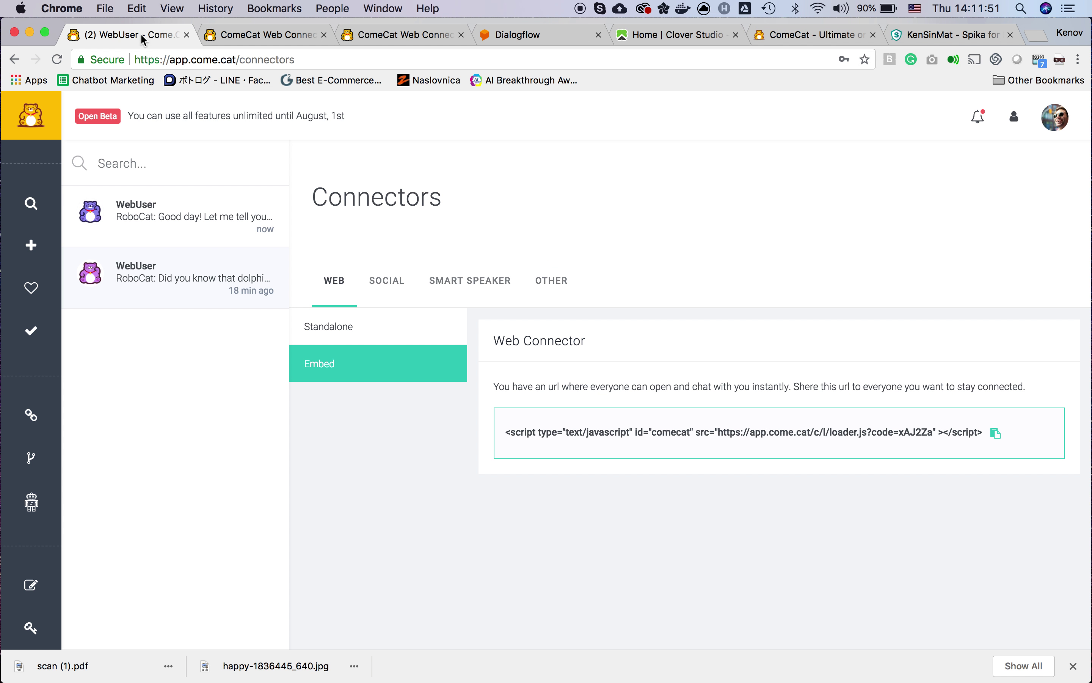
pyautogui.click(180, 220)
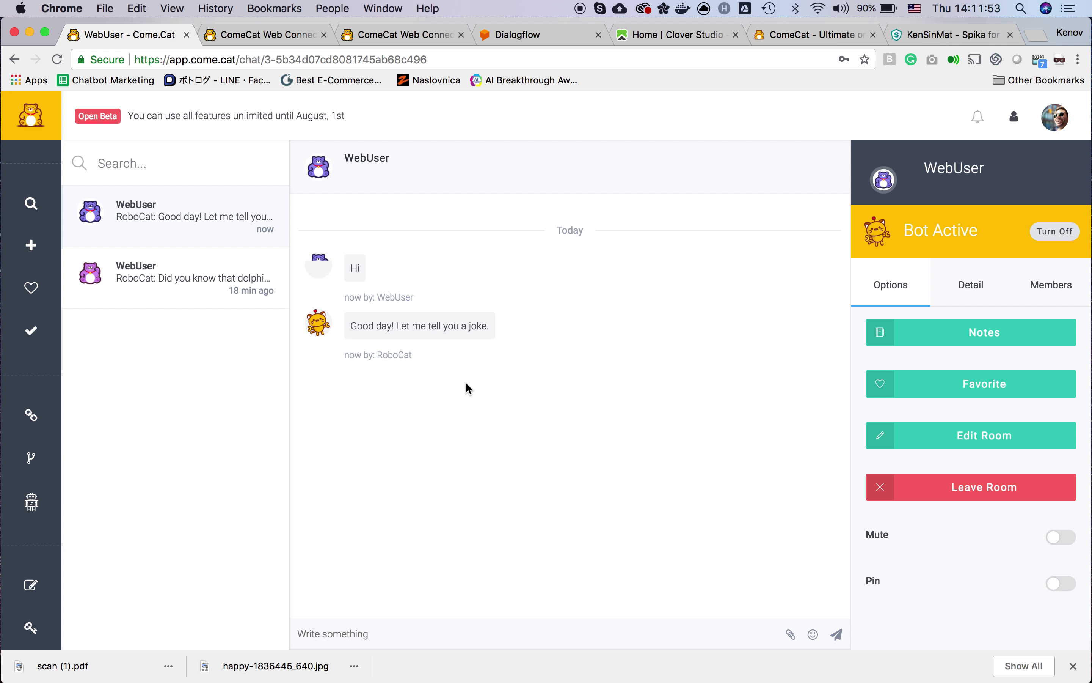
pyautogui.click(271, 36)
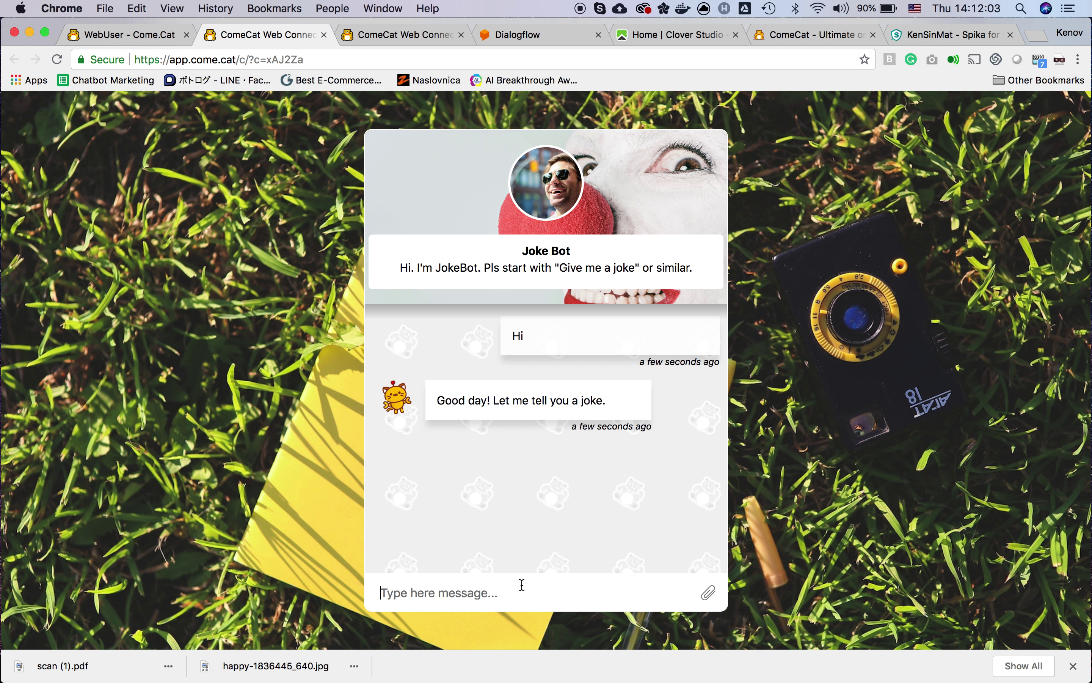
# Ask the bot 'give me a joke' in the standalone web chat.
pyautogui.write('give me a ')
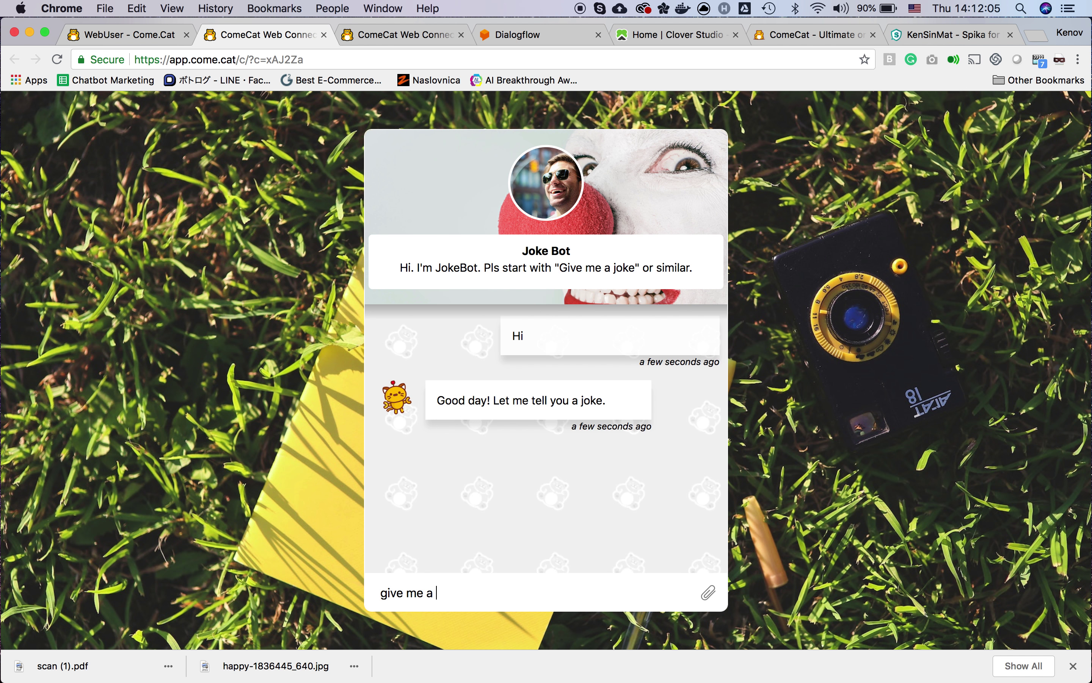
pyautogui.write('joke')
pyautogui.press('Return')
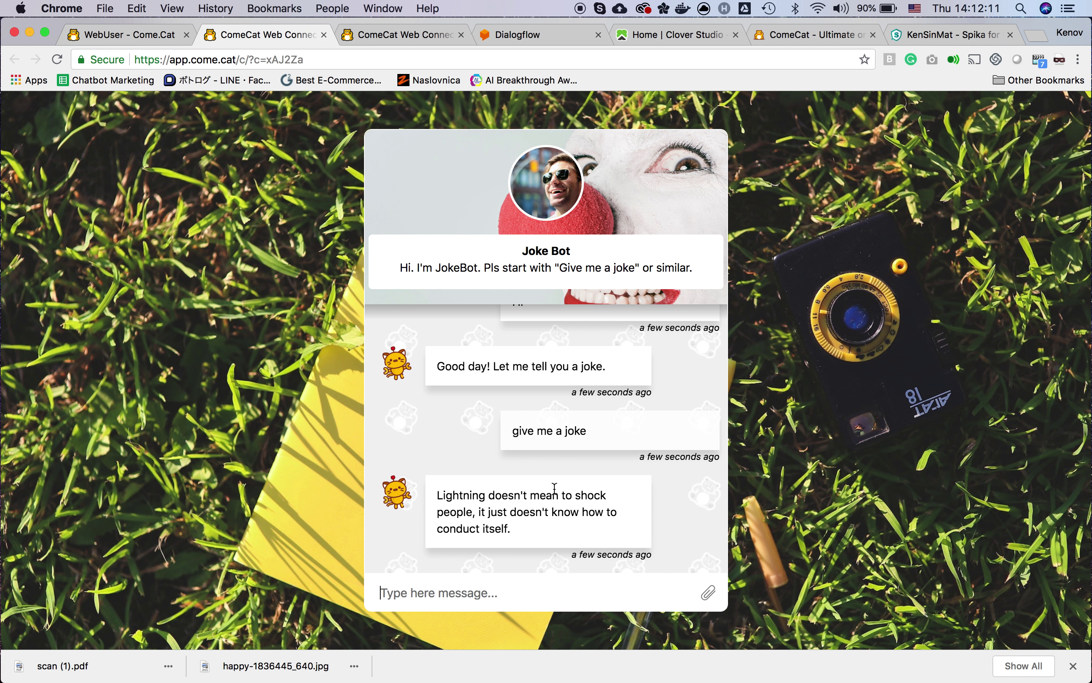
pyautogui.click(548, 45)
pyautogui.click(289, 35)
# Compare the agent's WebUser conversation with the web chat, both showing RoboCat's lightning joke.
pyautogui.click(163, 35)
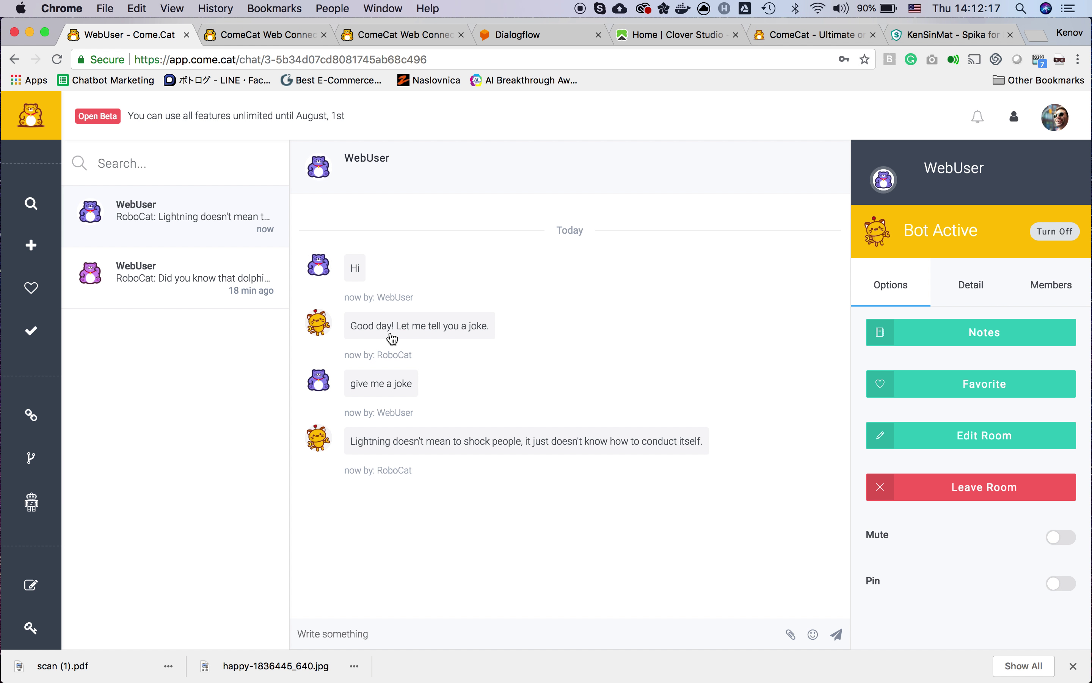
pyautogui.click(282, 35)
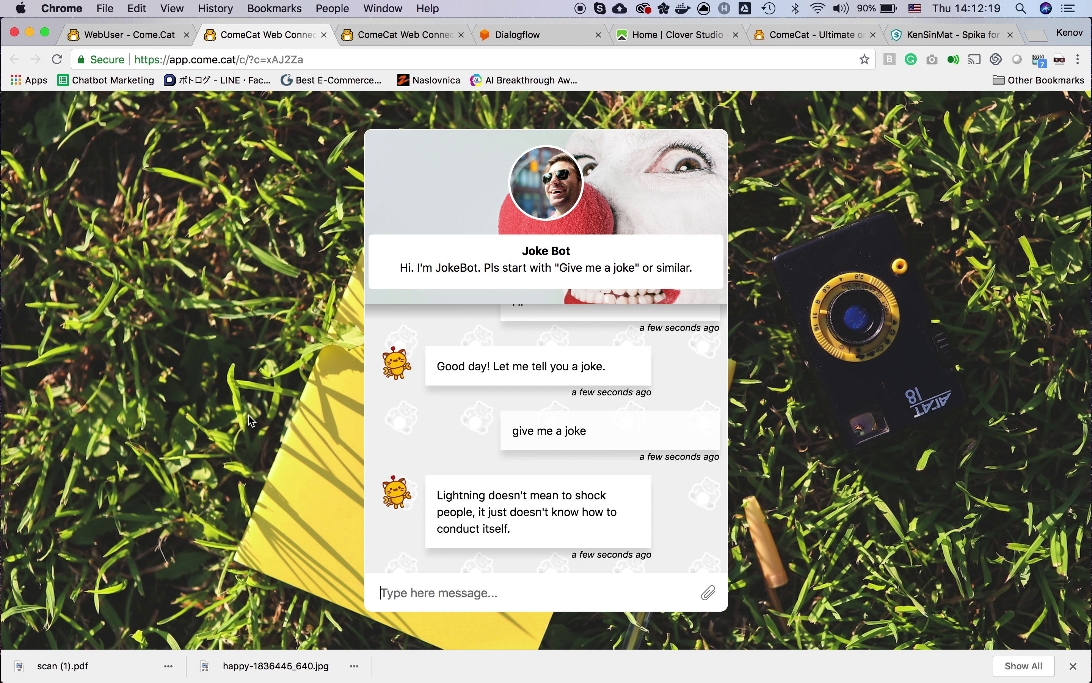
pyautogui.click(154, 36)
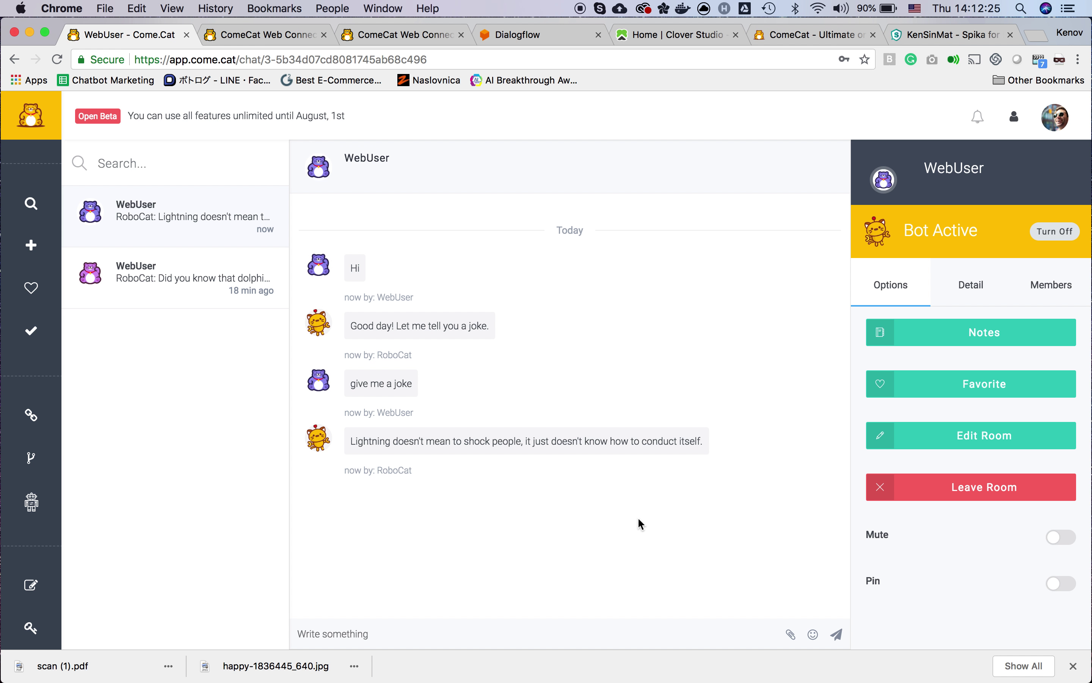
pyautogui.click(266, 36)
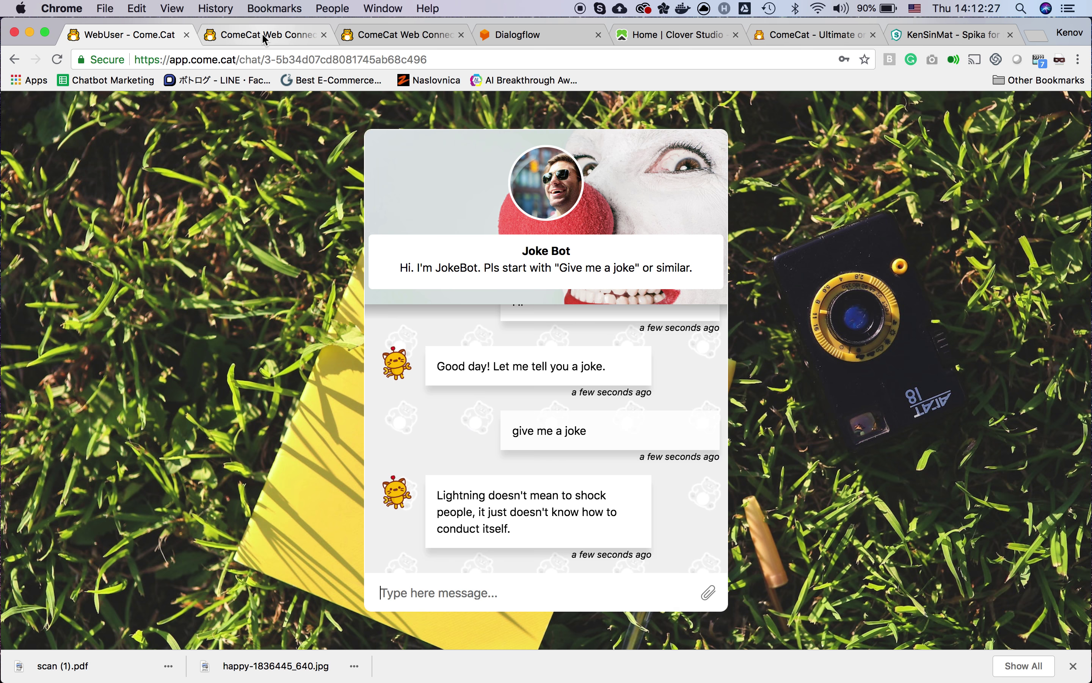
pyautogui.click(163, 34)
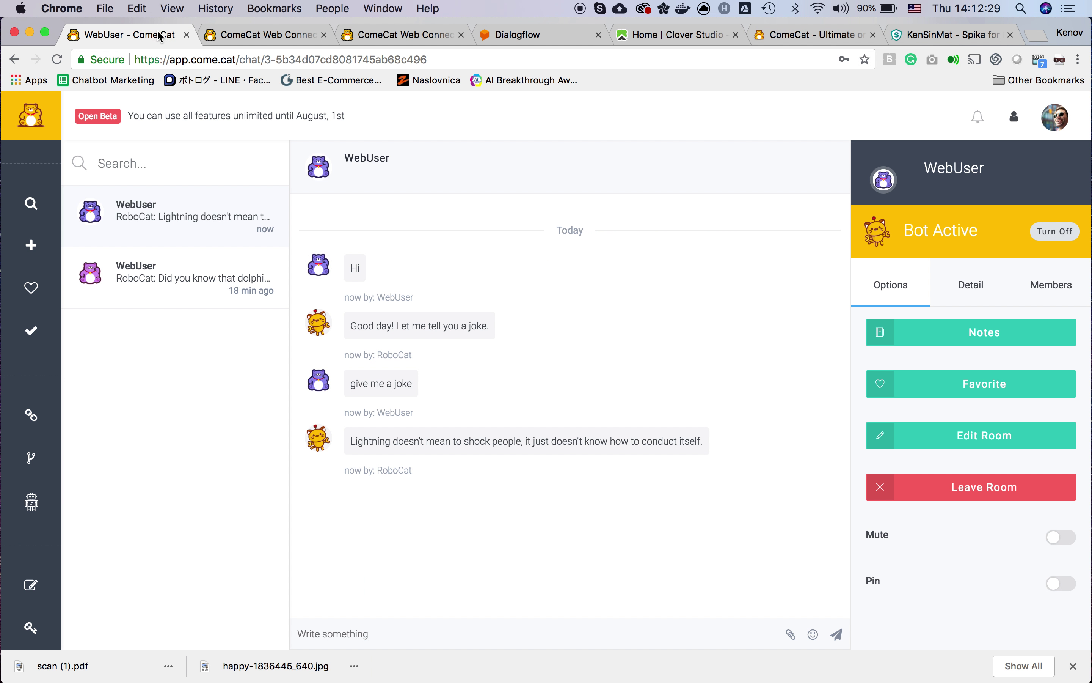
# Send the agent message 'Hi I'm' from the console, taking over from the bot.
pyautogui.click(393, 632)
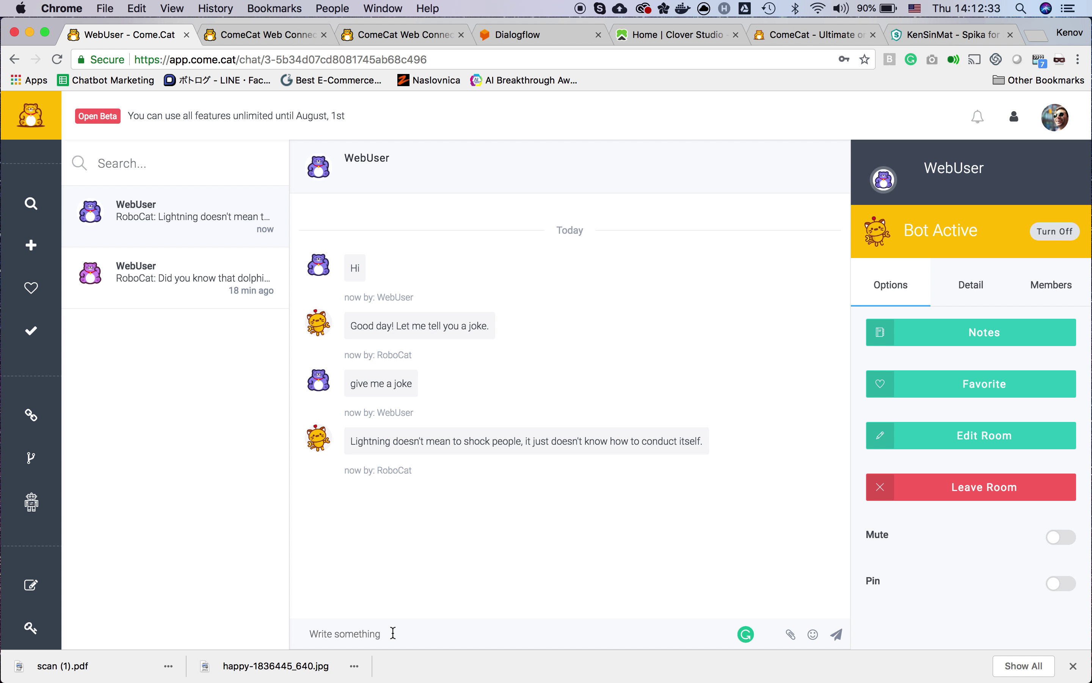
pyautogui.write("Hi I'm ken")
pyautogui.press('Return')
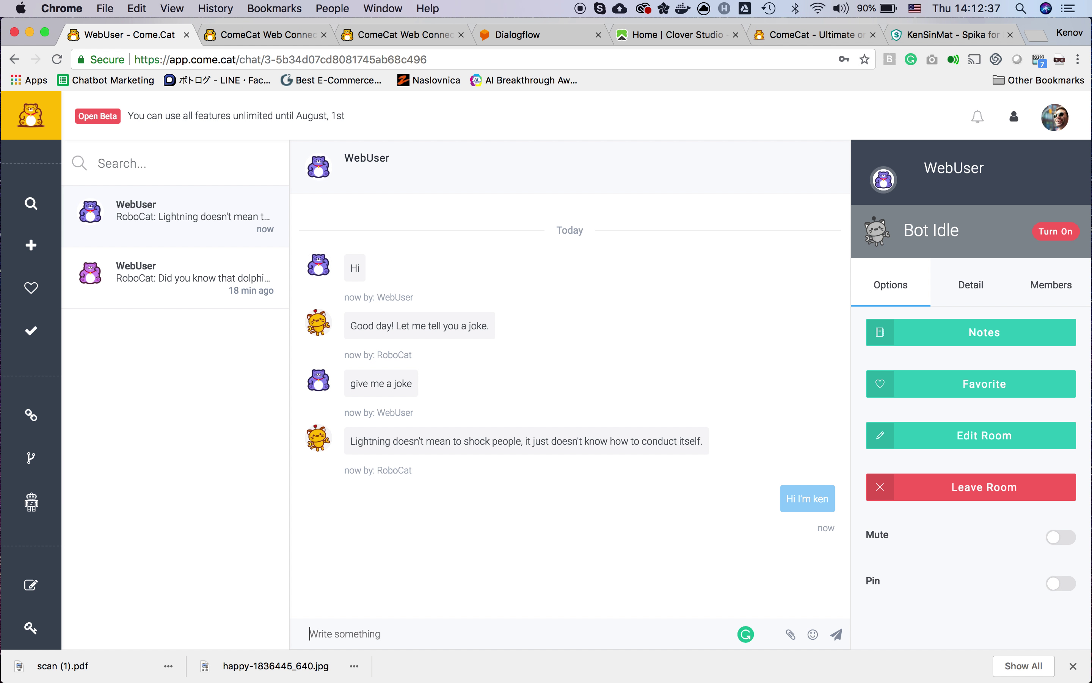
# Switch between the console and visitor web chat to confirm the agent's message arrived.
pyautogui.click(274, 40)
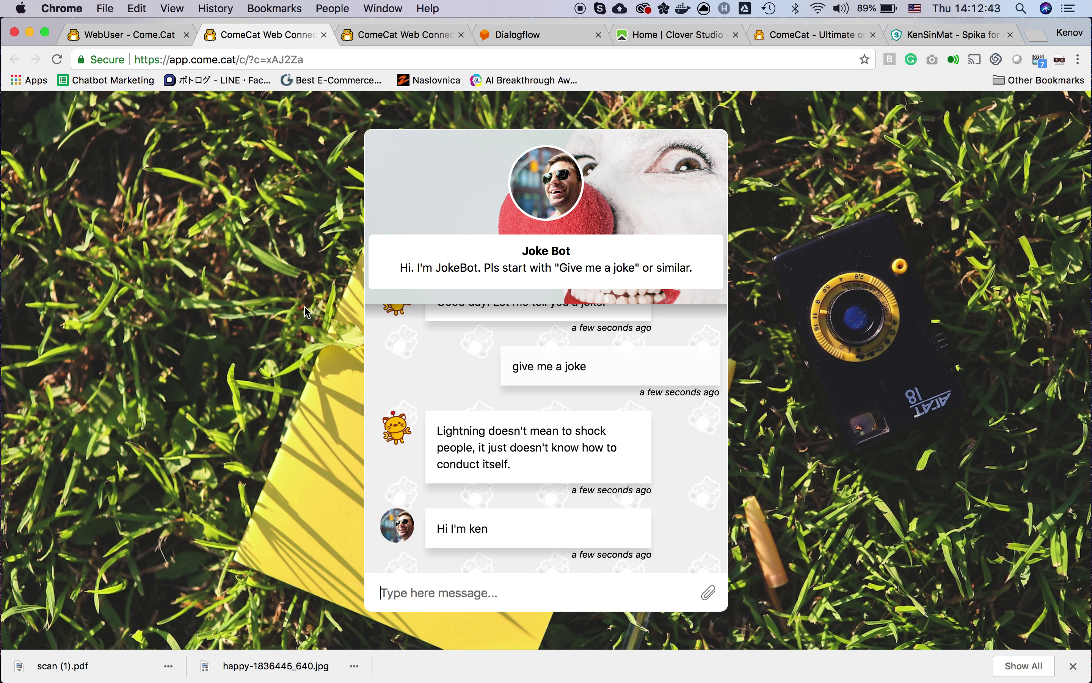
pyautogui.click(146, 35)
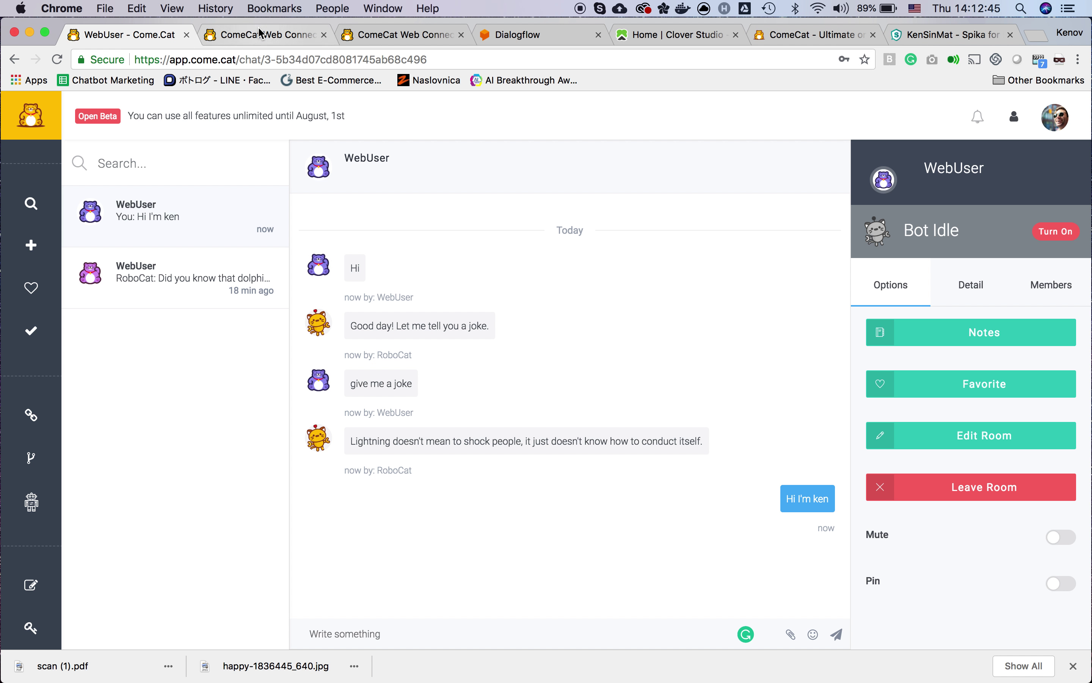
pyautogui.click(212, 35)
pyautogui.click(171, 32)
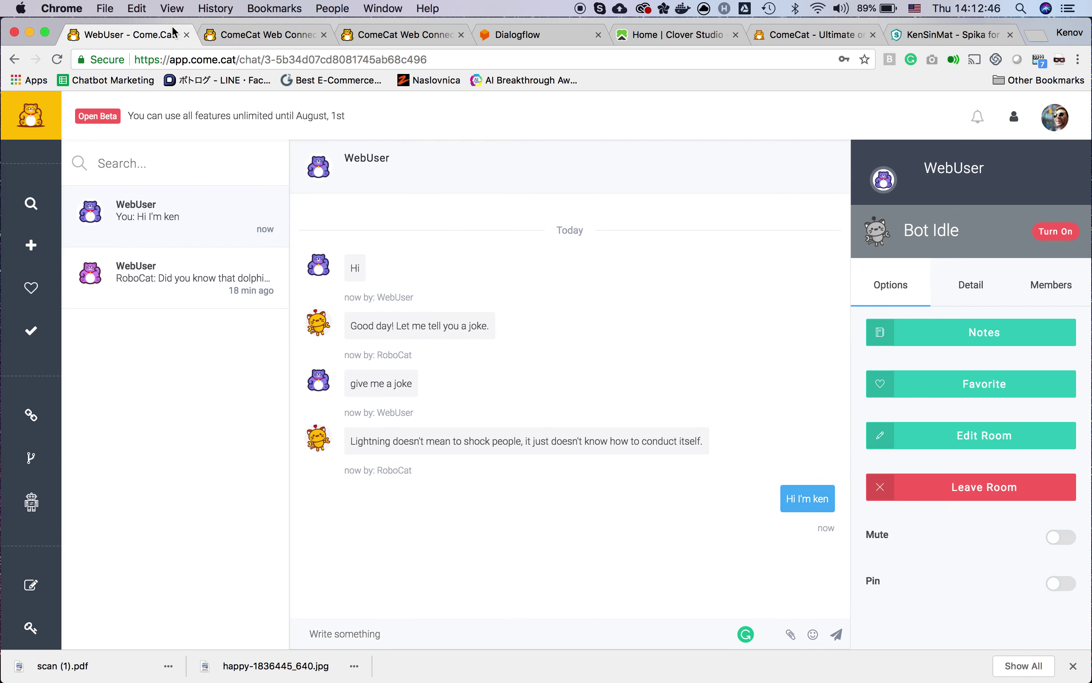
pyautogui.click(246, 36)
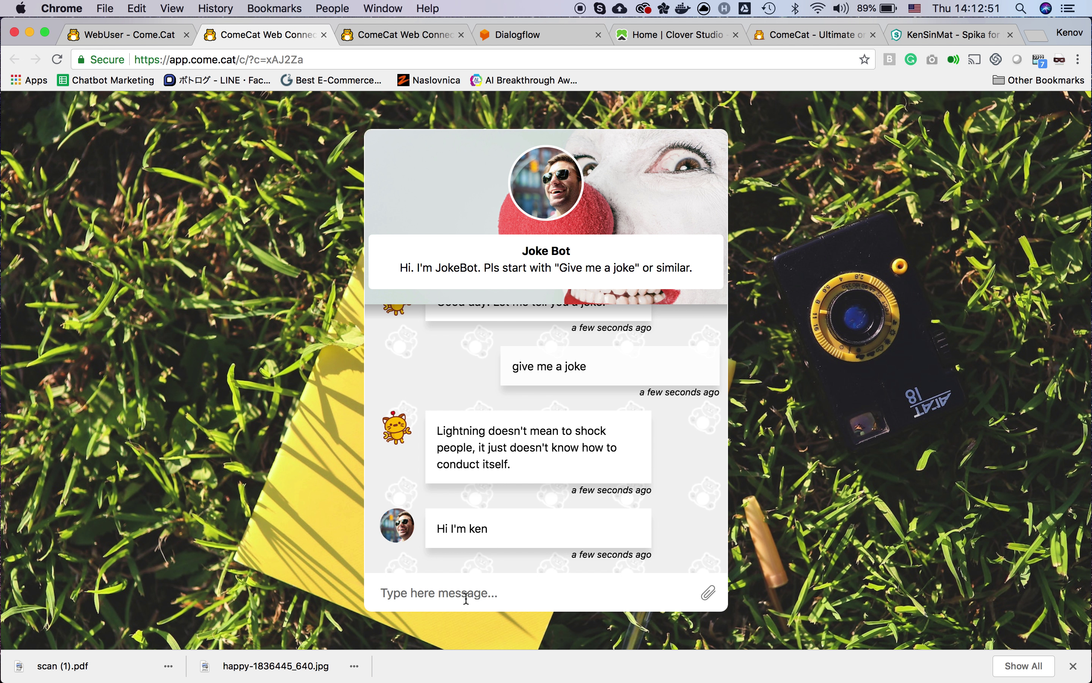
# Send 'Hi' from the visitor's widget and answer as the agent with 'Hi how can I help you'.
pyautogui.write('Hi')
pyautogui.press('Return')
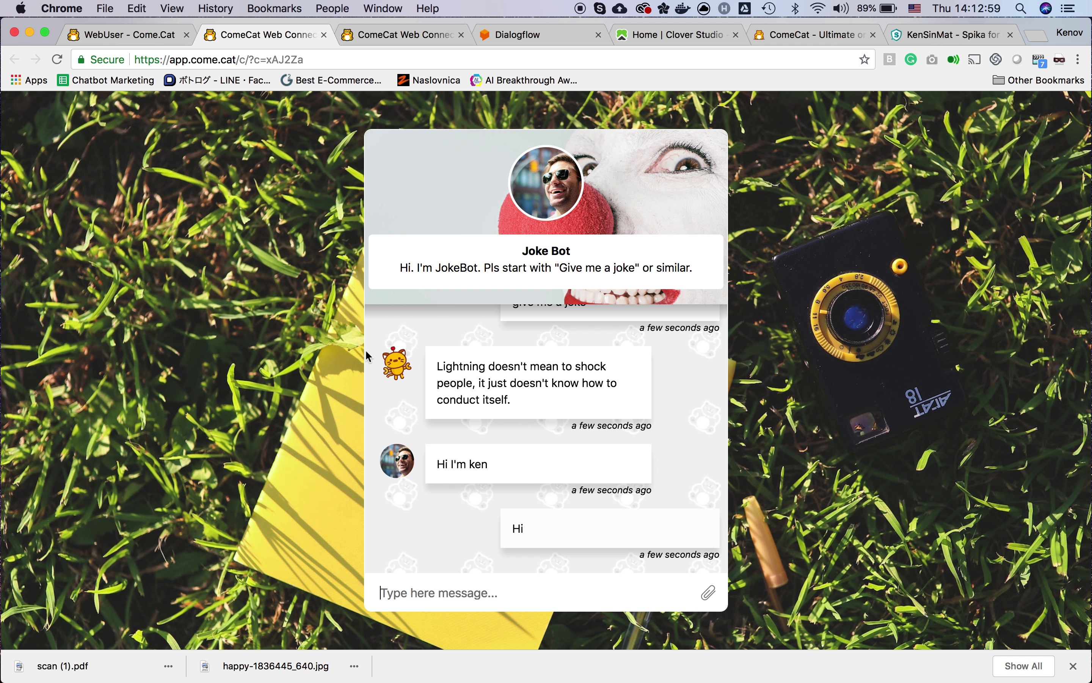
pyautogui.click(99, 35)
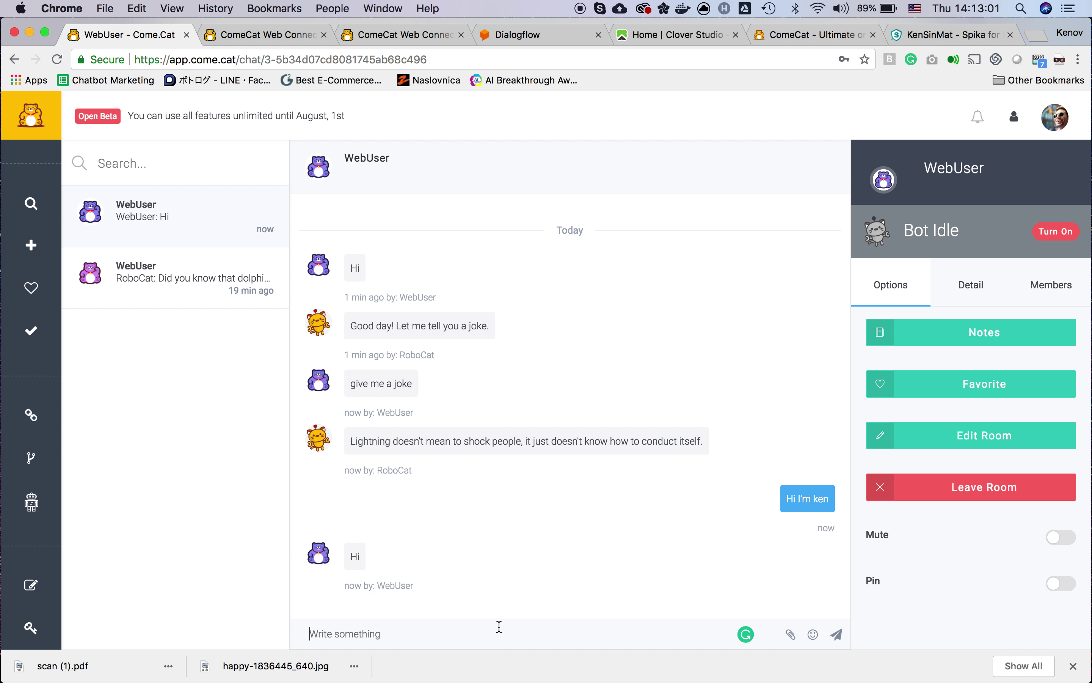
pyautogui.write('Hi how can I help you.')
pyautogui.press('Return')
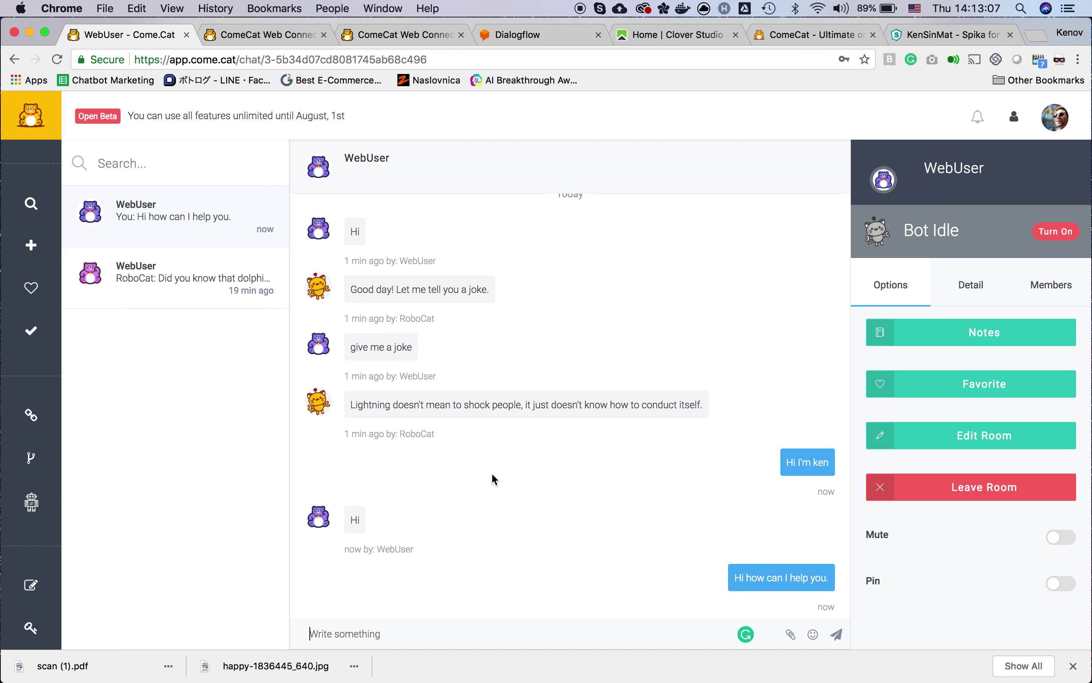
# Confirm the agent's reply appears in the web chat, then turn the bot back on.
pyautogui.click(302, 33)
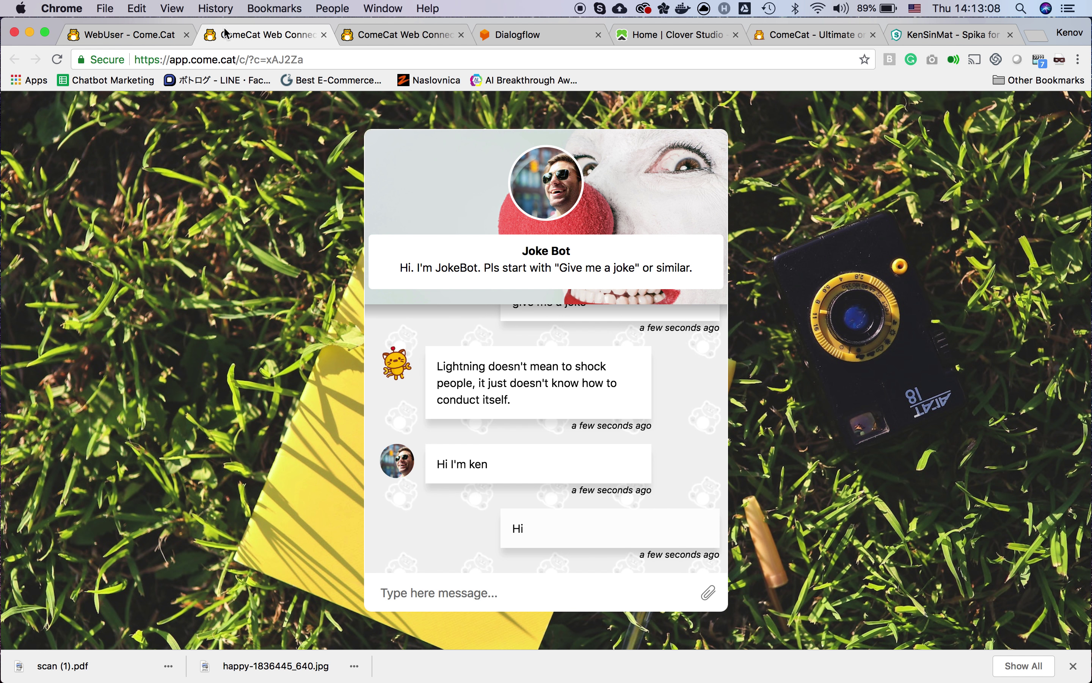
pyautogui.click(151, 34)
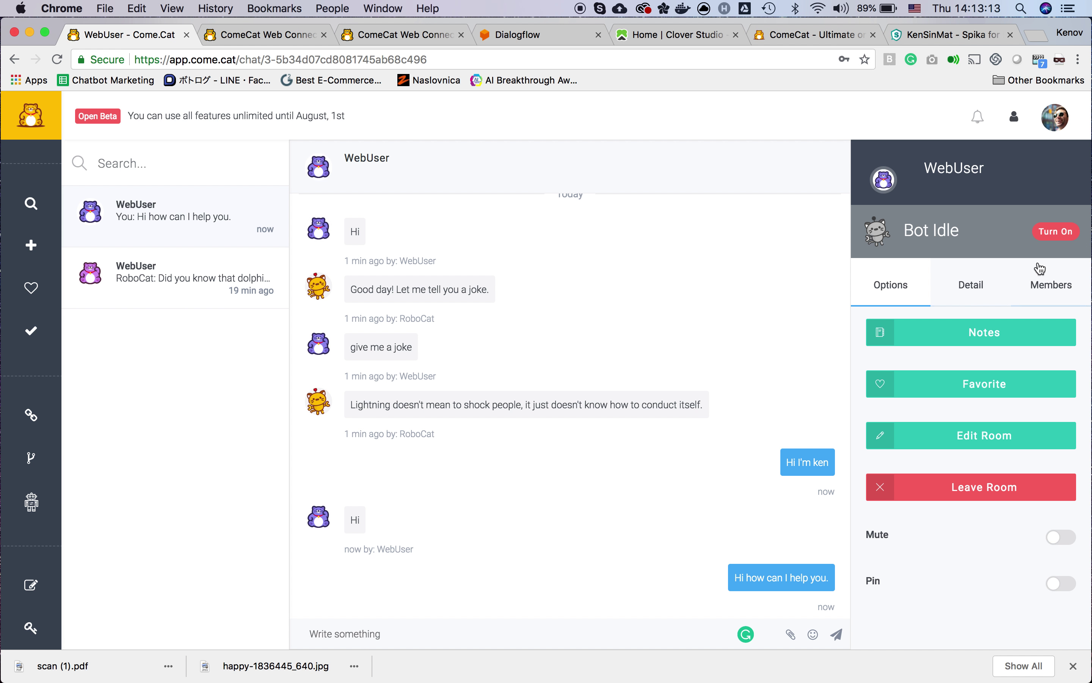
pyautogui.click(1052, 244)
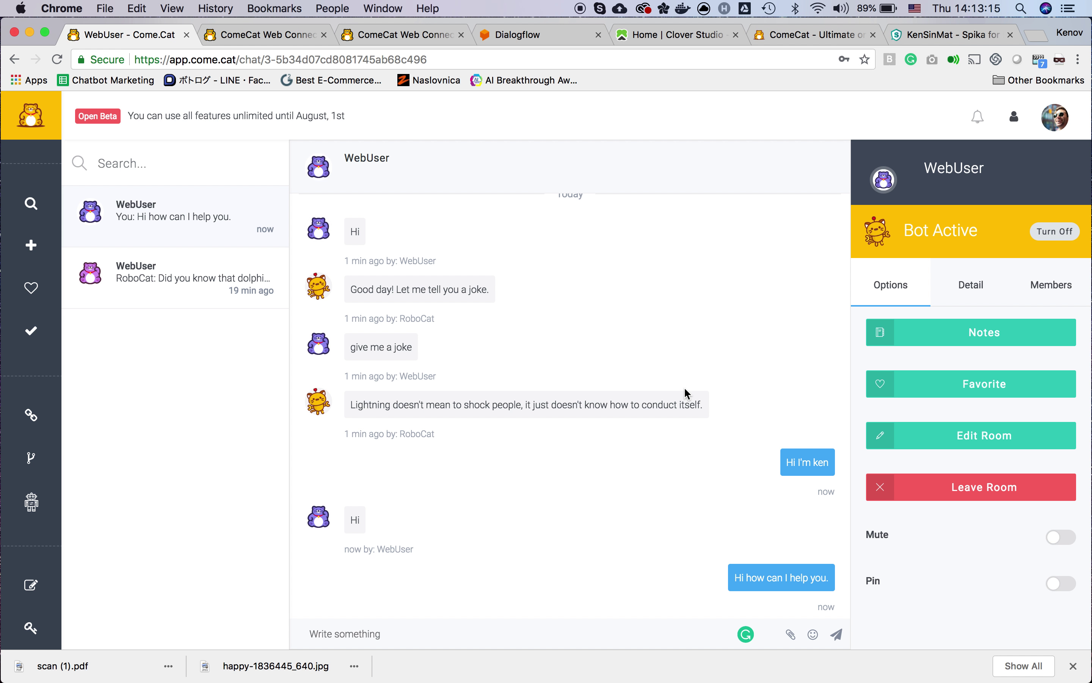
pyautogui.click(272, 42)
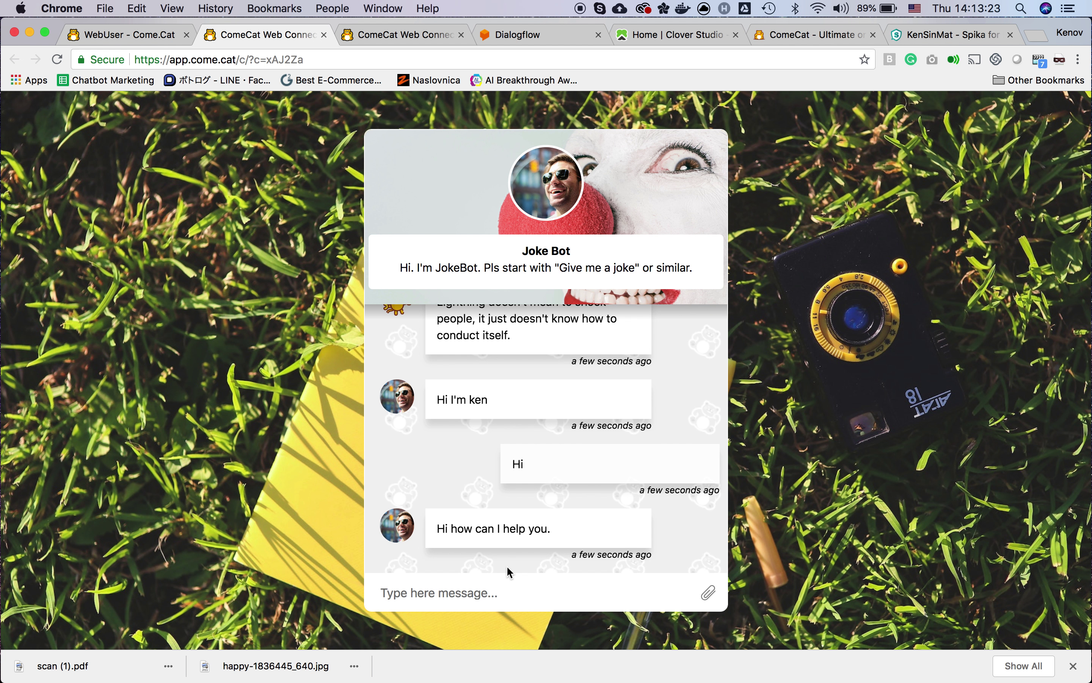
# Ask the reactivated bot 'Give me a joke again' and view its bank joke in the agent console.
pyautogui.write('Give')
pyautogui.press('BackSpace')
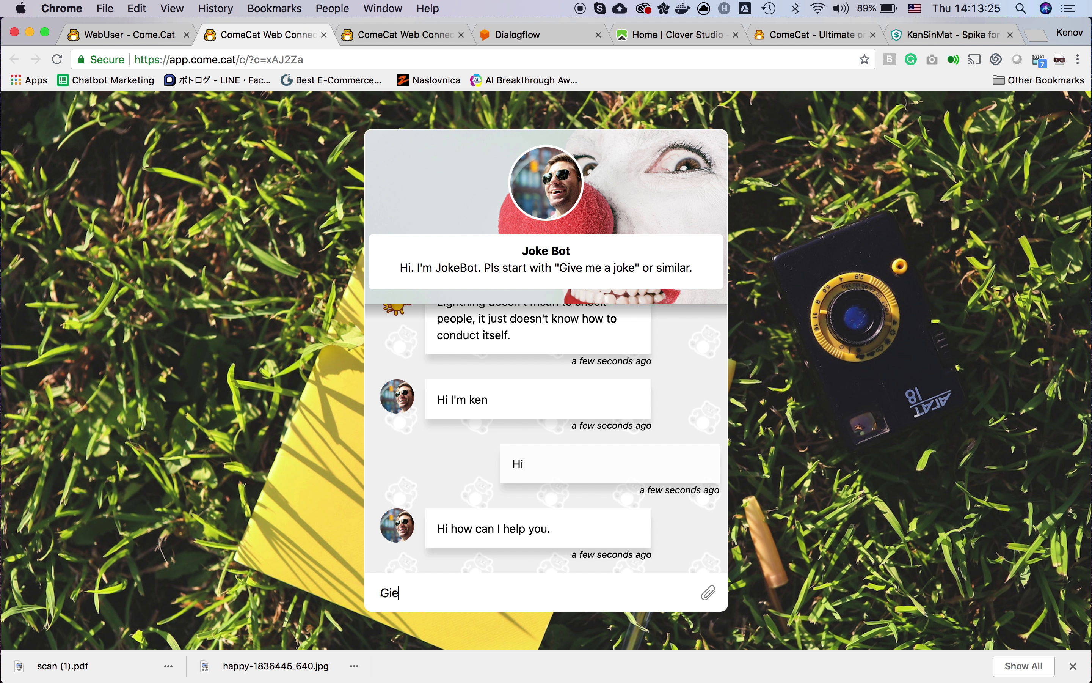
pyautogui.write('ve me ajo')
pyautogui.write('a joke again')
pyautogui.press('Return')
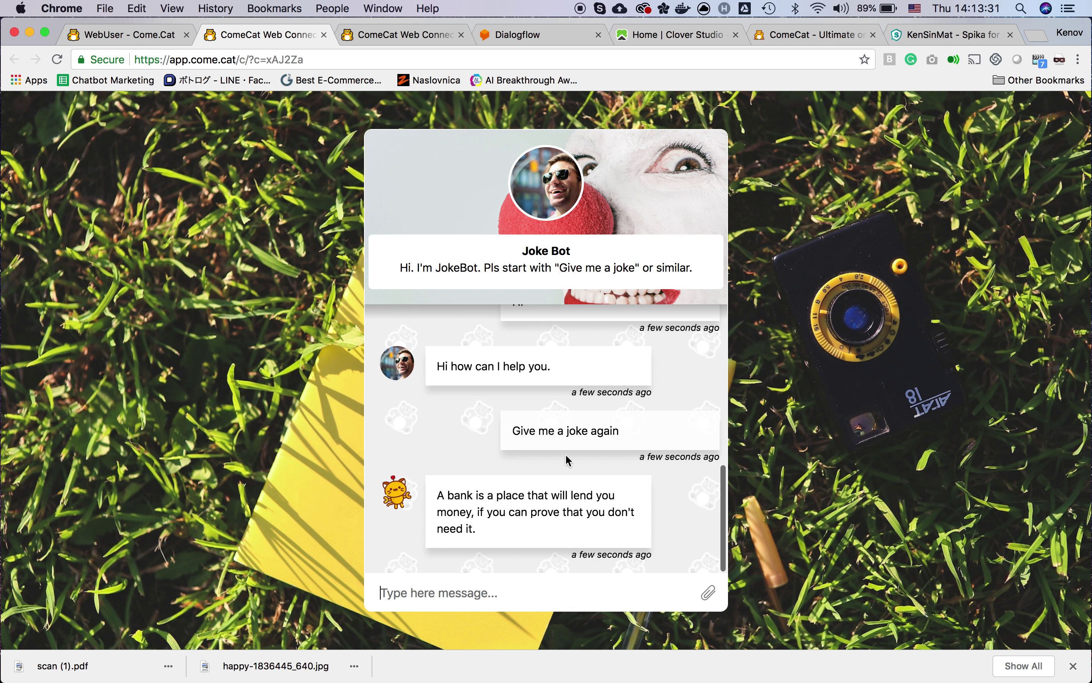
pyautogui.click(120, 45)
pyautogui.moveTo(34, 294)
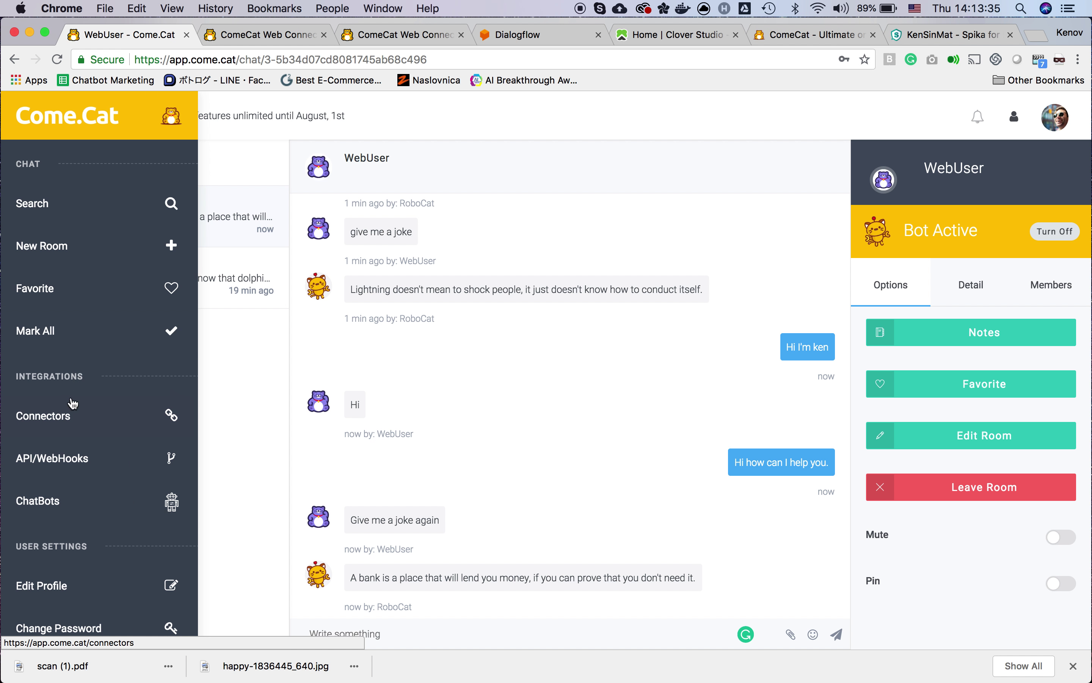
pyautogui.click(72, 403)
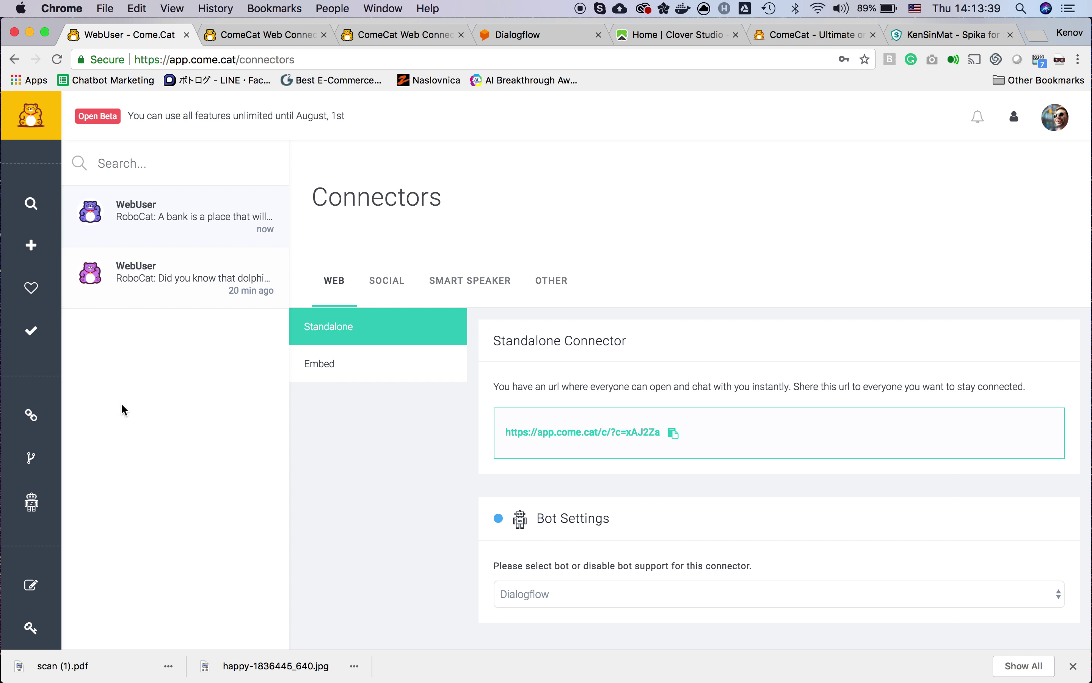
pyautogui.moveTo(68, 452)
pyautogui.click(68, 501)
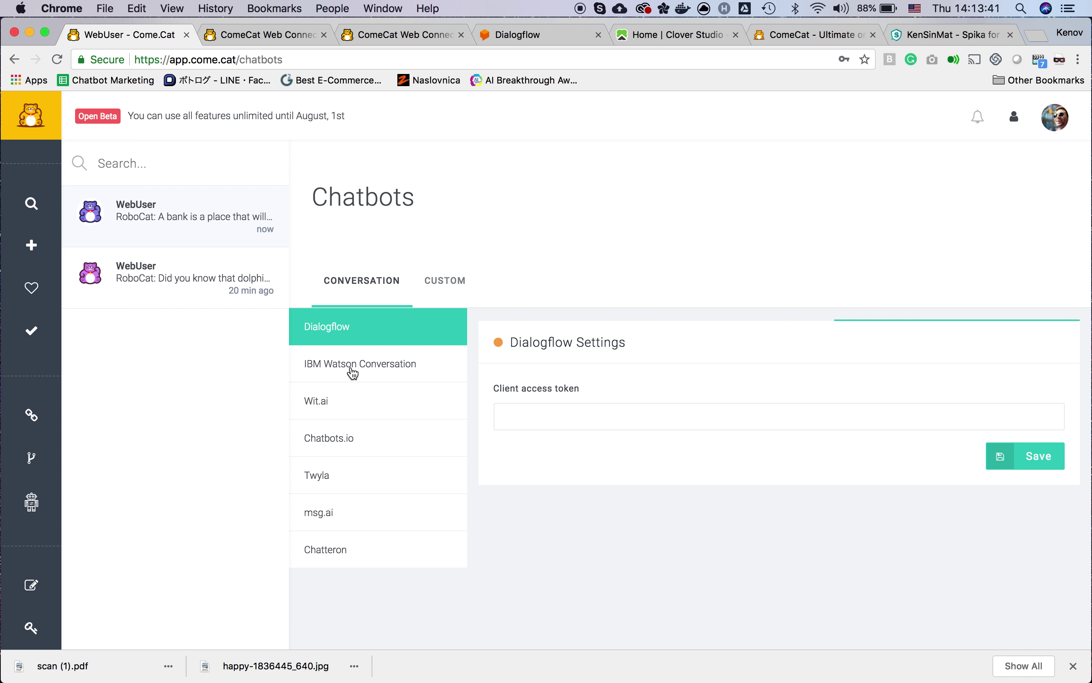
pyautogui.moveTo(24, 378)
pyautogui.click(23, 409)
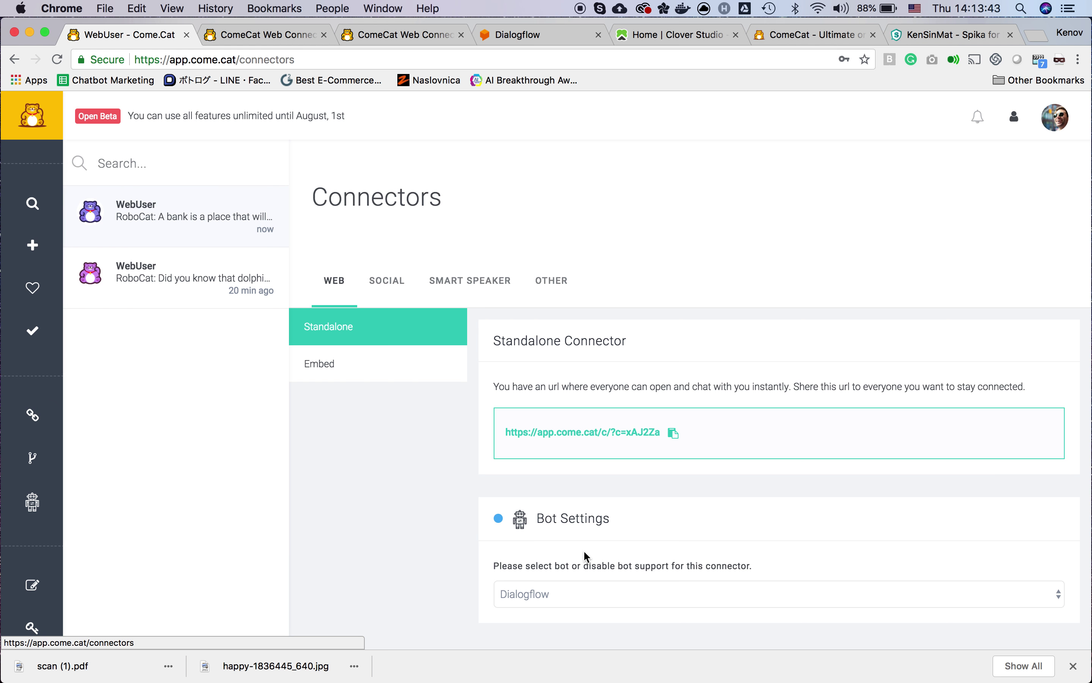
pyautogui.click(551, 593)
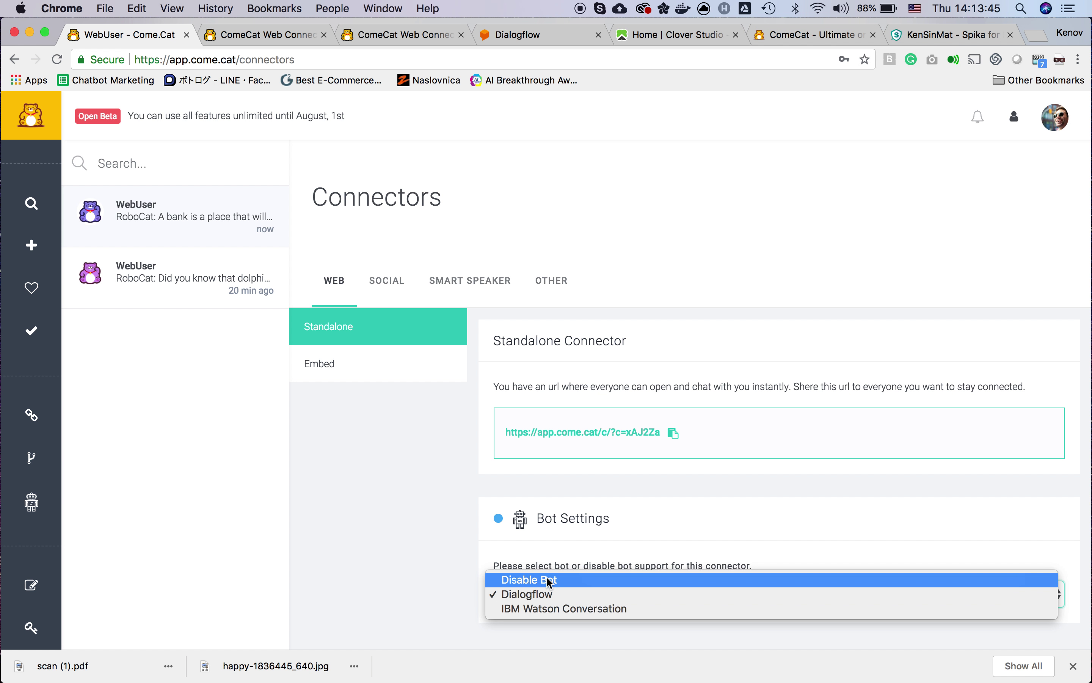
pyautogui.click(550, 581)
pyautogui.click(550, 598)
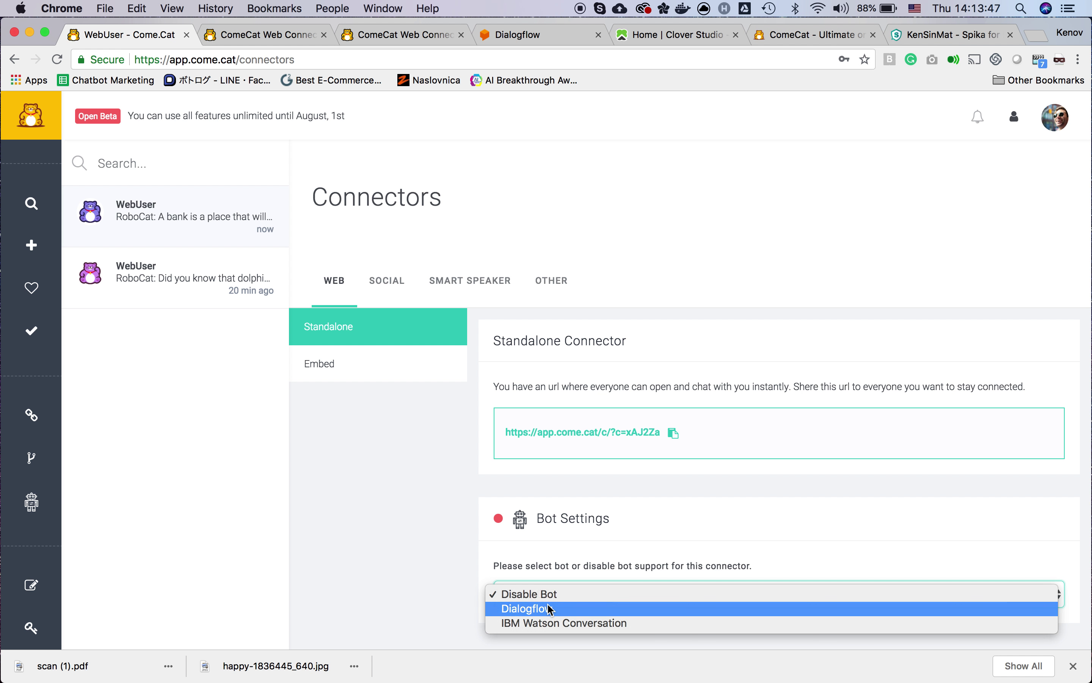
pyautogui.click(551, 608)
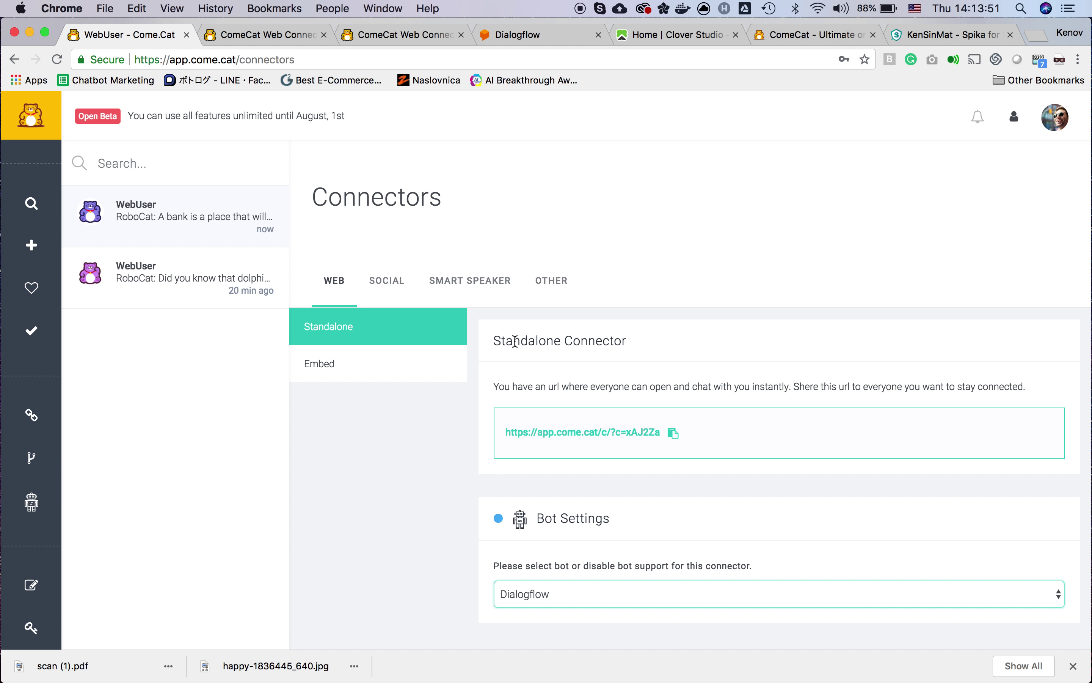
pyautogui.click(205, 237)
pyautogui.hotkey('ctrl', 'Right')
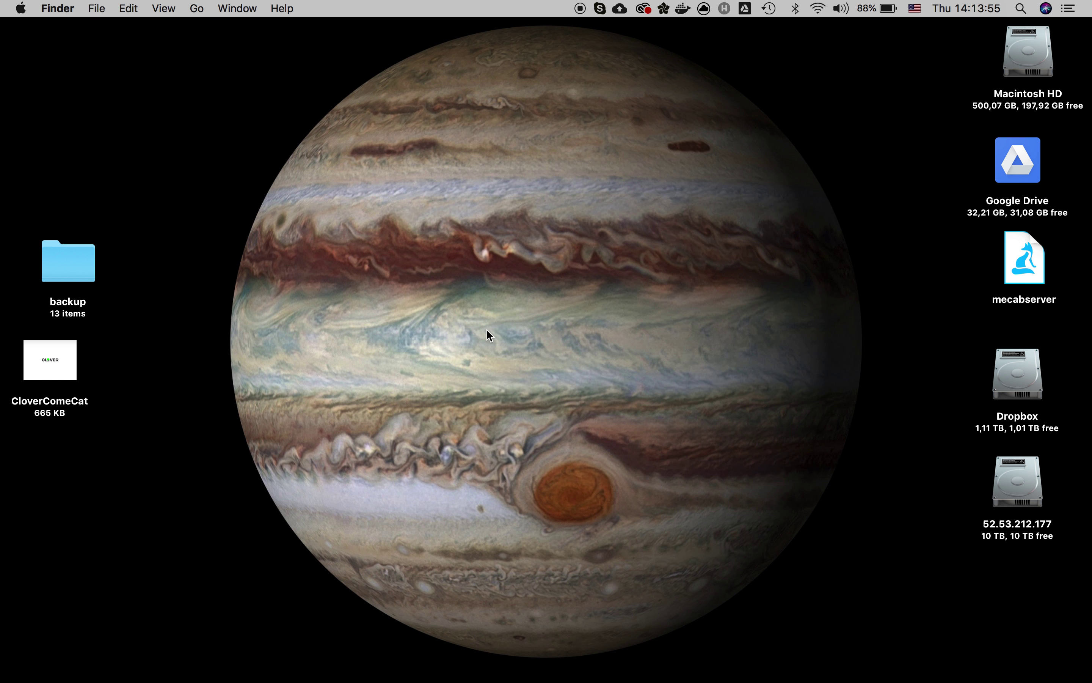
pyautogui.hotkey('ctrl', 'Left')
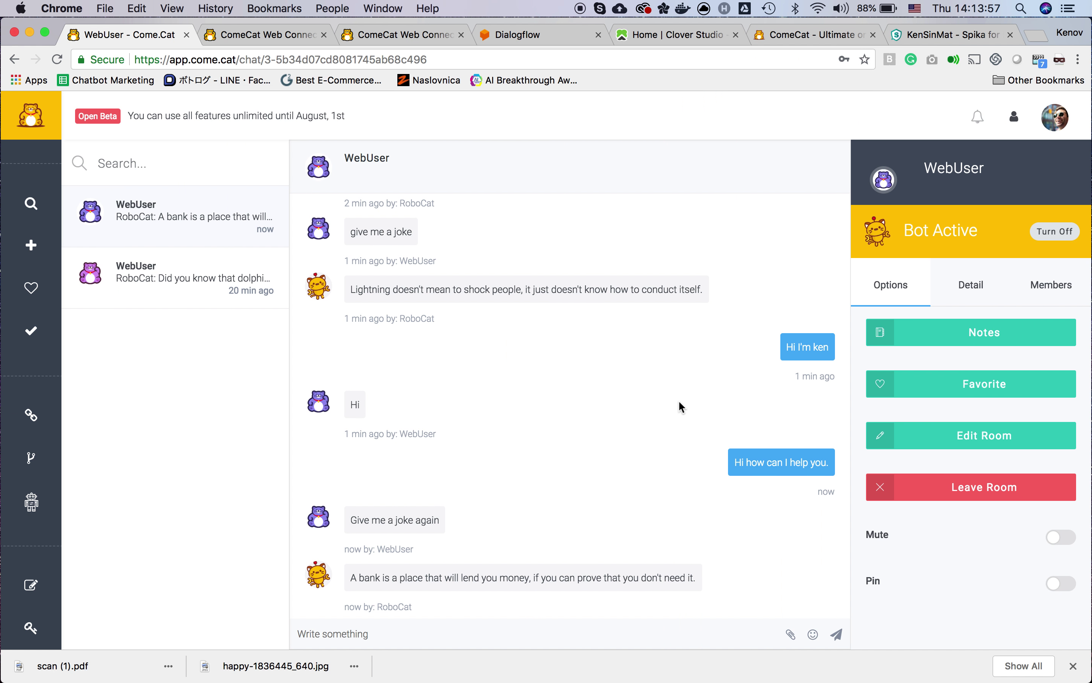
pyautogui.click(995, 643)
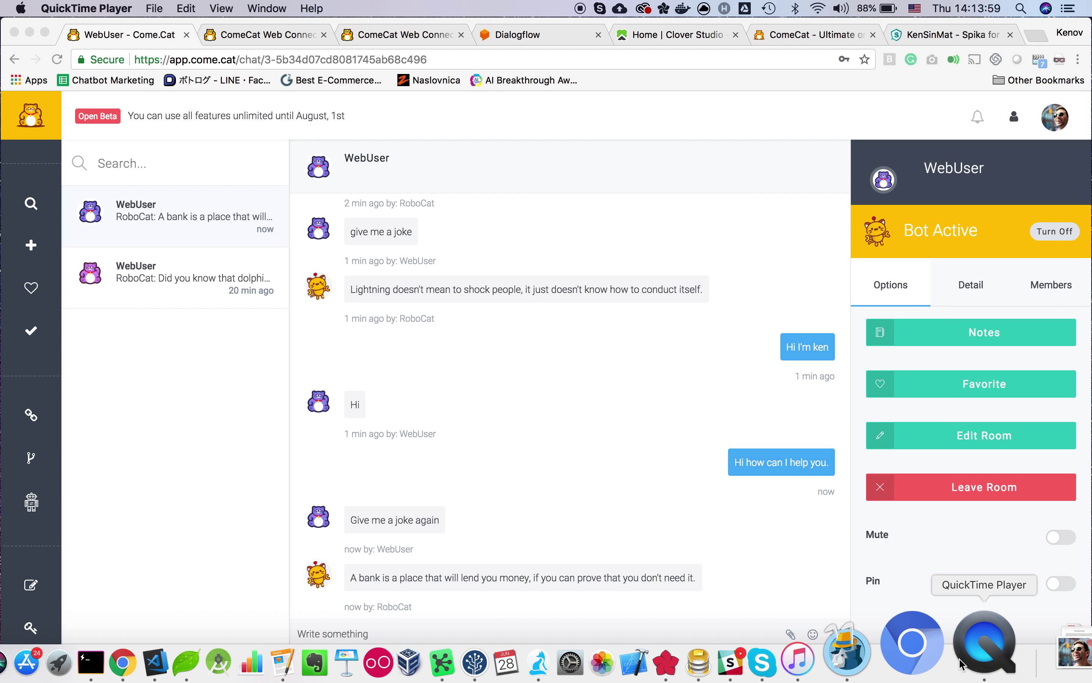